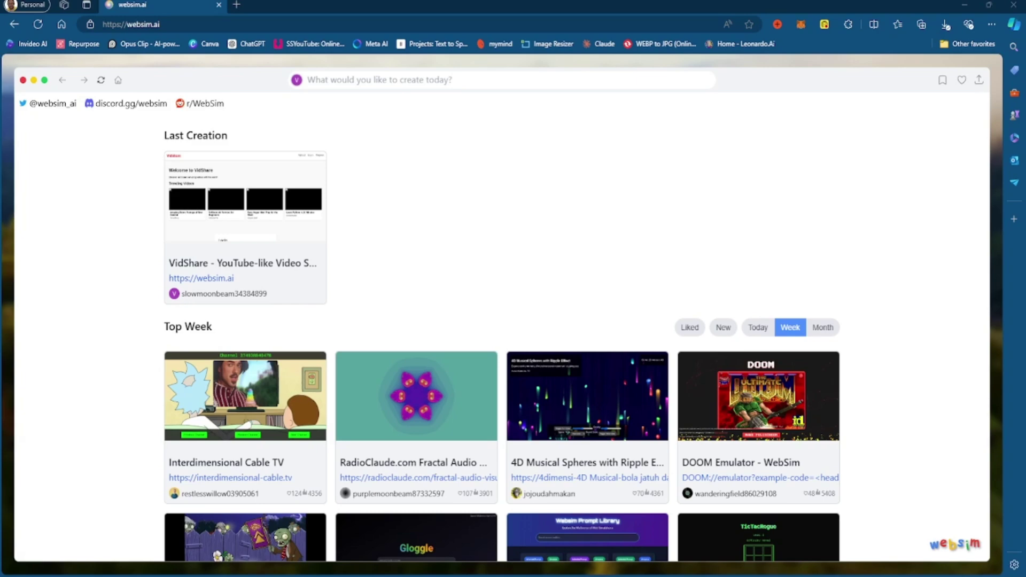
Open the 3D Roller Coaster Simulator project and cycle its sky colour four times.
scroll(502, 327, down, 10)
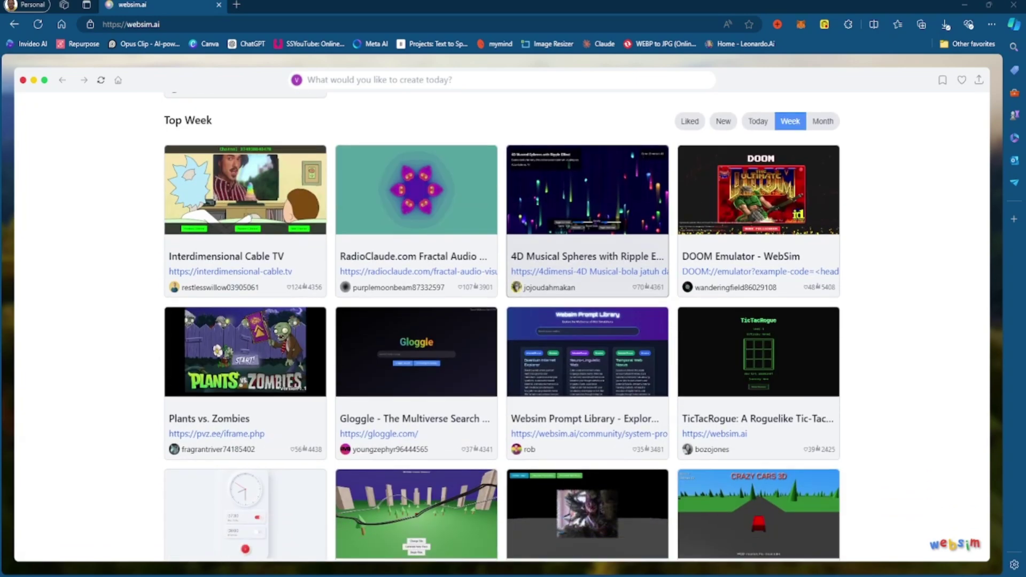
scroll(588, 268, up, 3)
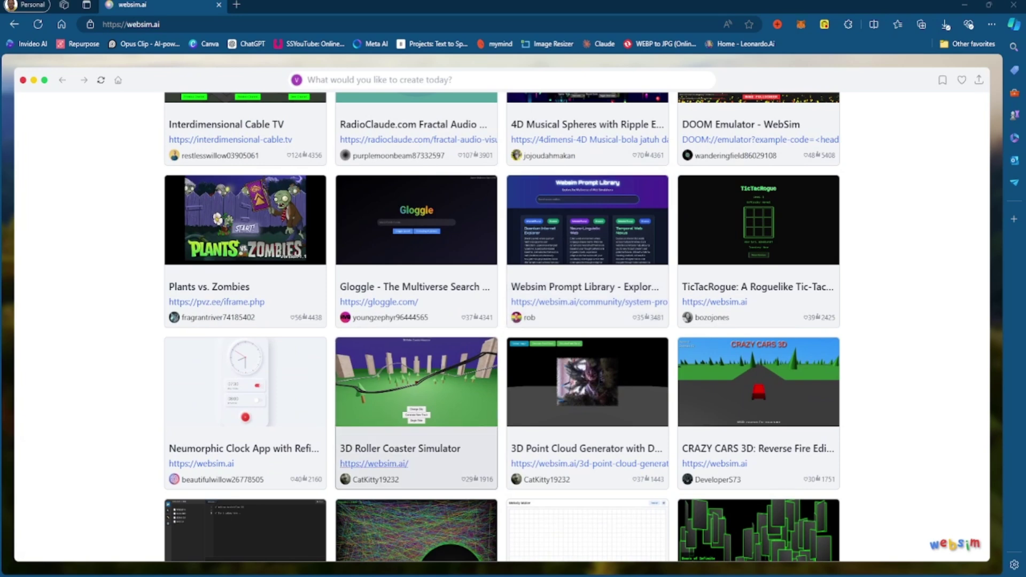
click(387, 469)
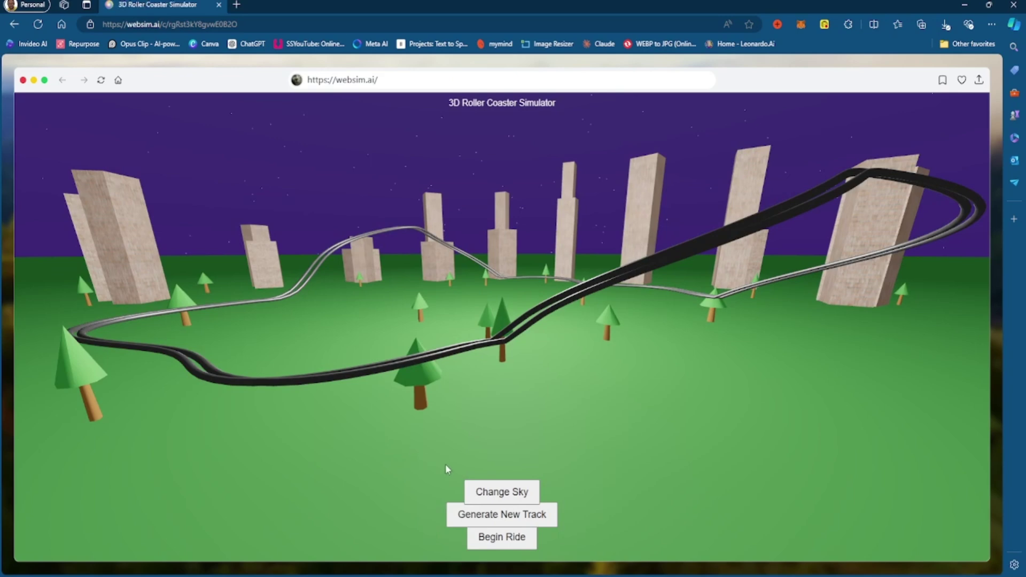
click(511, 493)
click(509, 492)
click(509, 491)
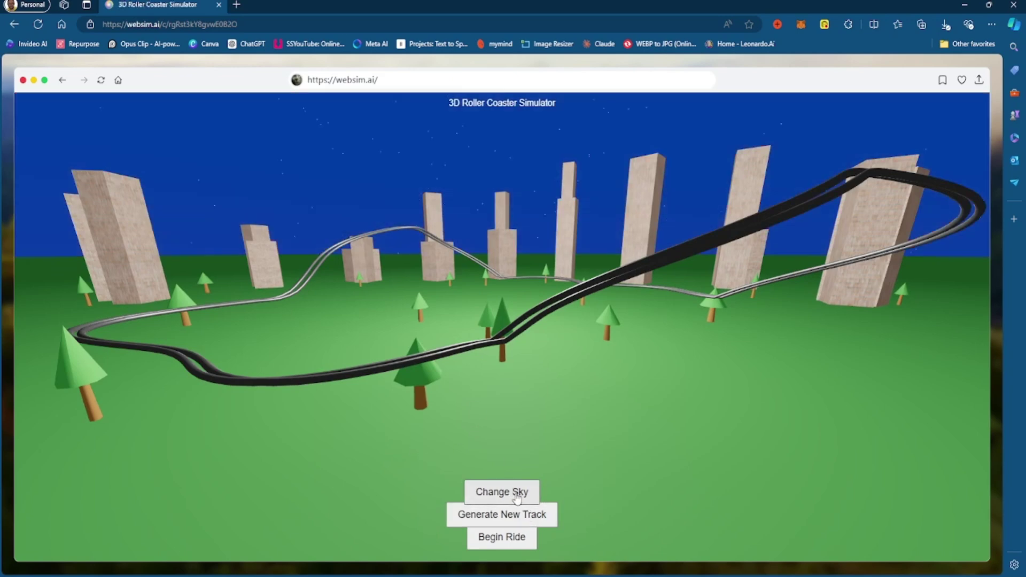
click(510, 493)
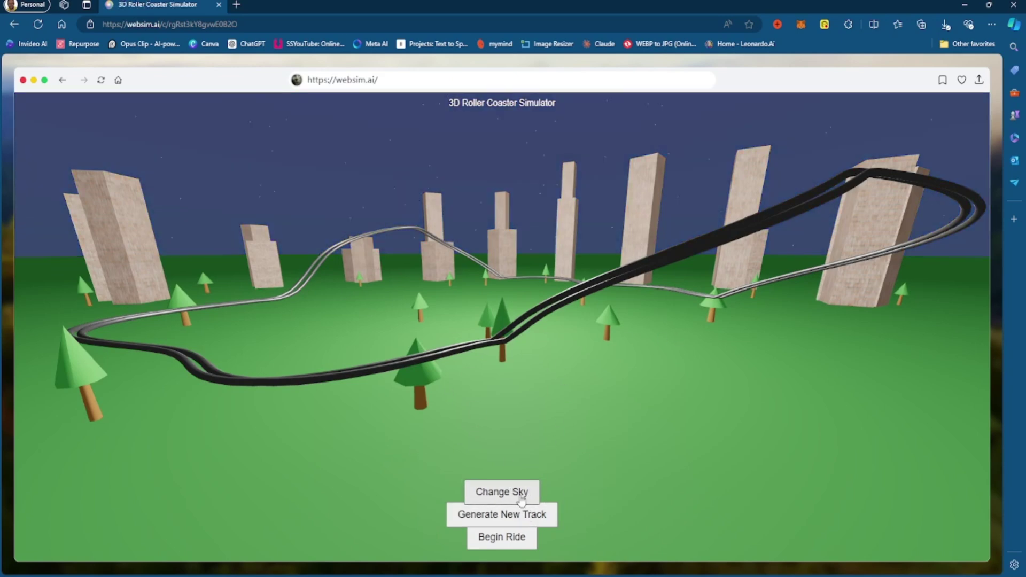
Generate two new coaster tracks and start the ride.
click(550, 515)
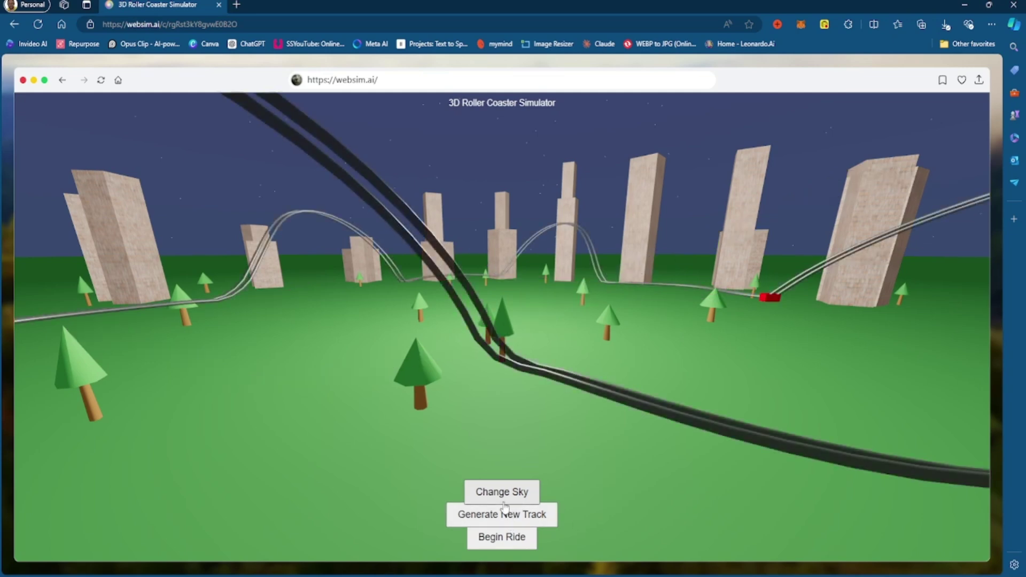
click(540, 515)
click(493, 539)
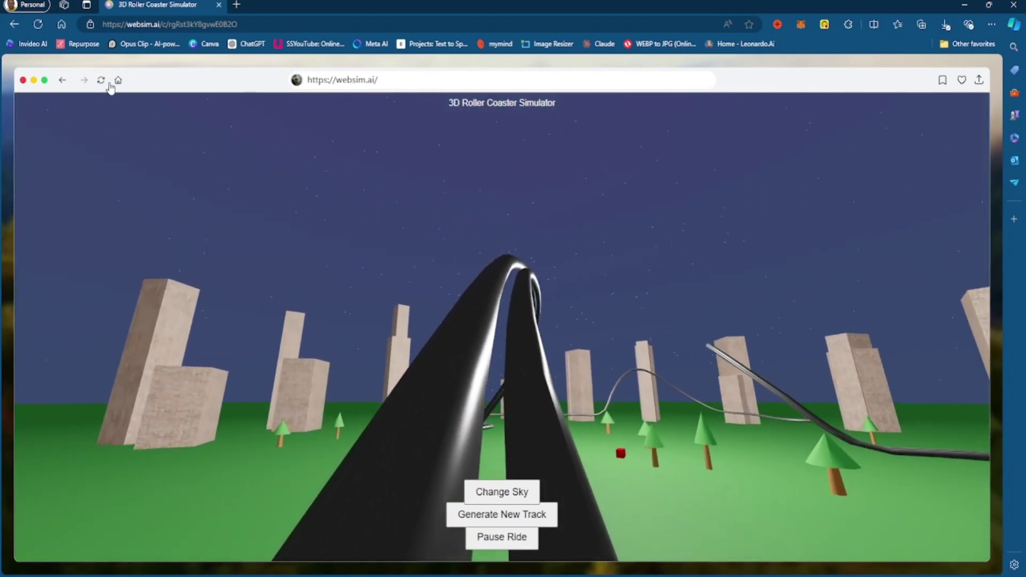
Return to the WebSim home page and browse down through the Top Week projects.
click(118, 80)
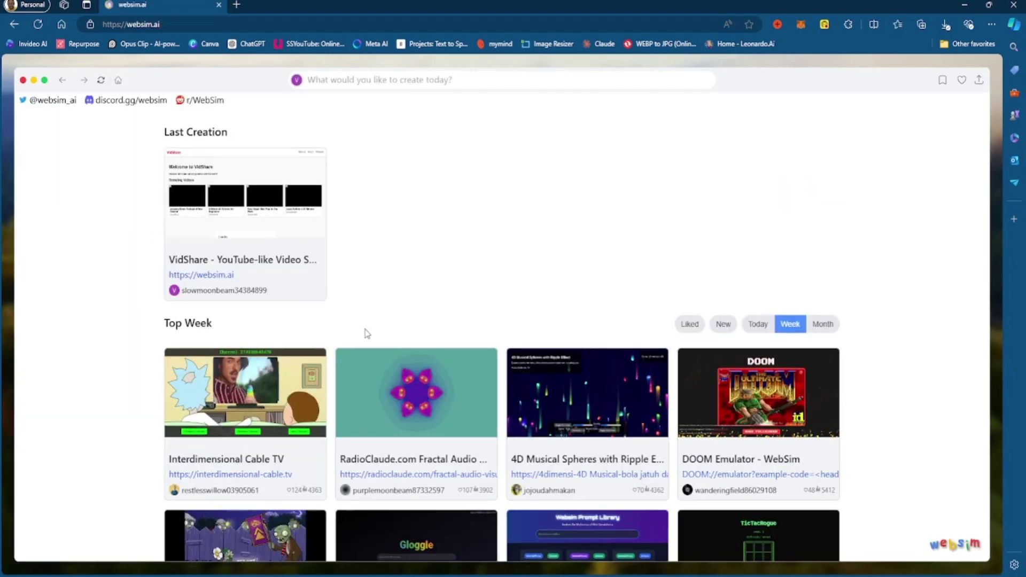
scroll(364, 332, down, 4)
scroll(523, 322, down, 6)
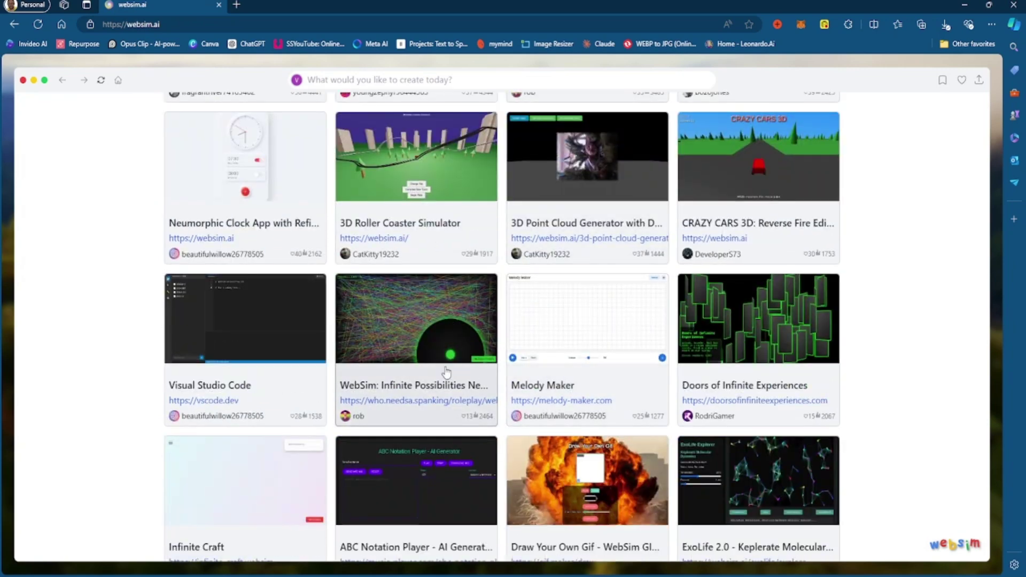
scroll(523, 323, down, 4)
scroll(589, 423, down, 4)
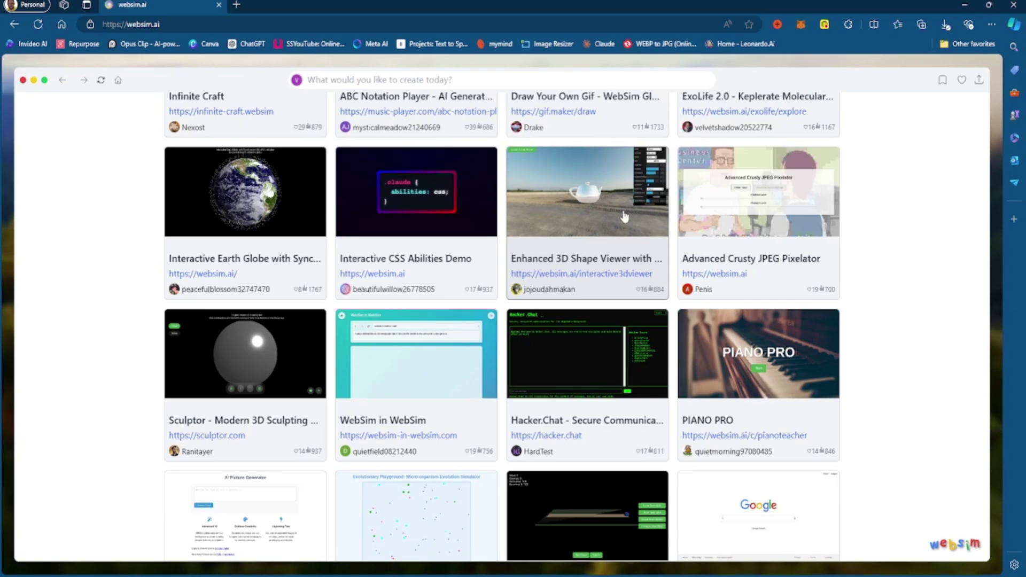
scroll(611, 207, down, 14)
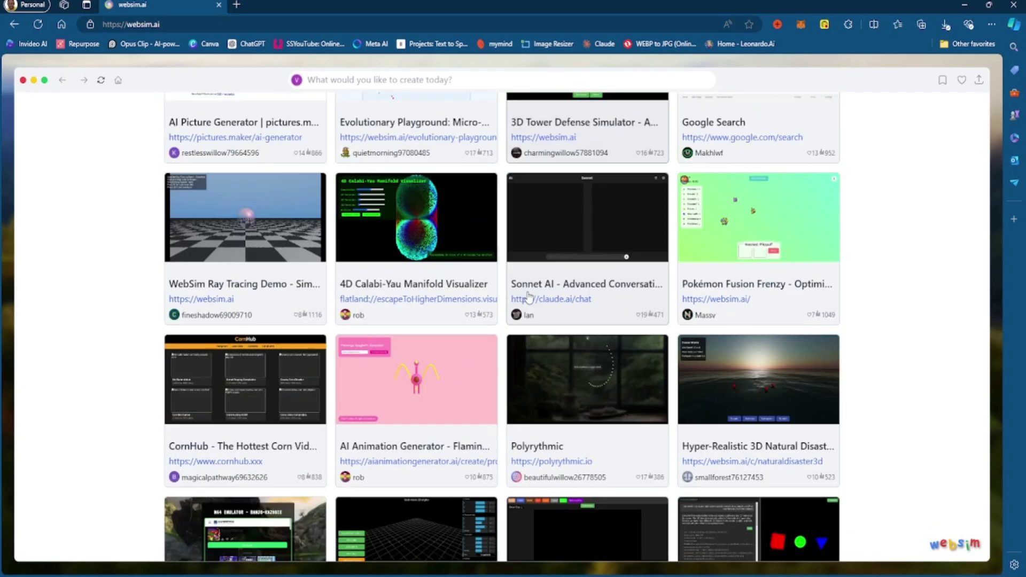
scroll(525, 321, up, 7)
scroll(525, 321, up, 5)
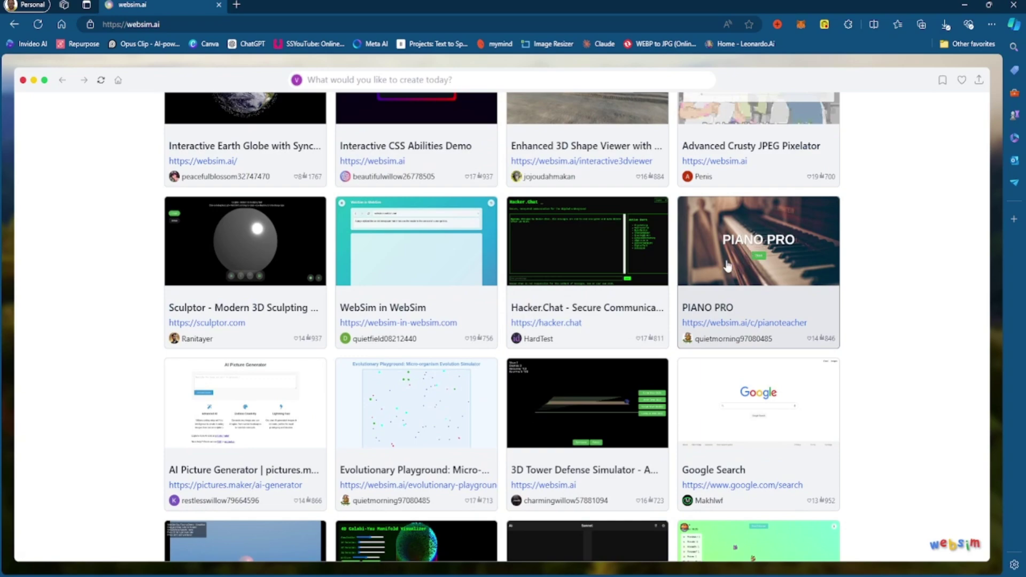
Browse more project cards, then bring up the 'What would you like to create today?' prompt.
scroll(724, 265, down, 4)
scroll(414, 273, down, 3)
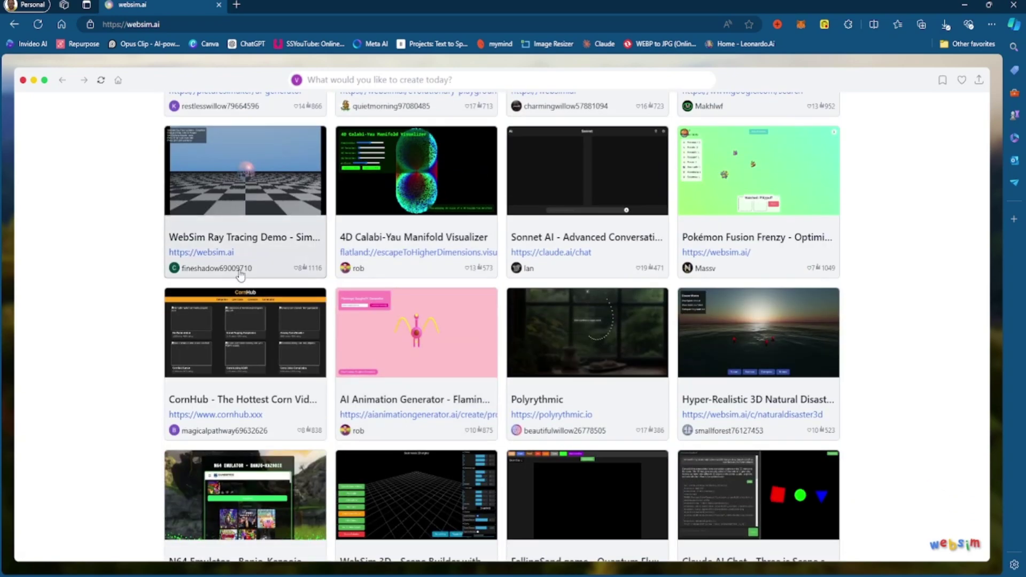
scroll(448, 425, down, 1)
scroll(448, 425, down, 12)
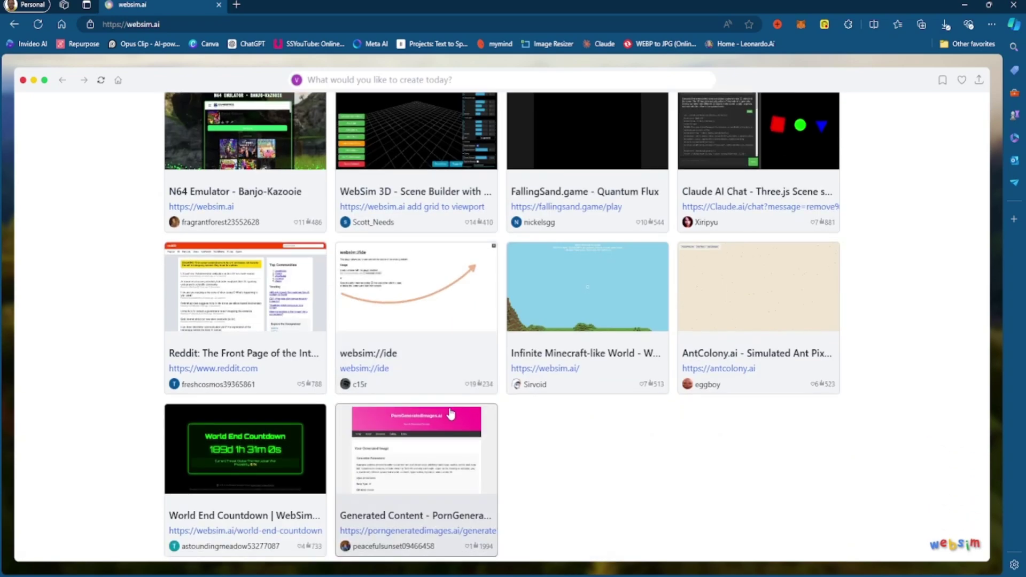
scroll(447, 439, up, 20)
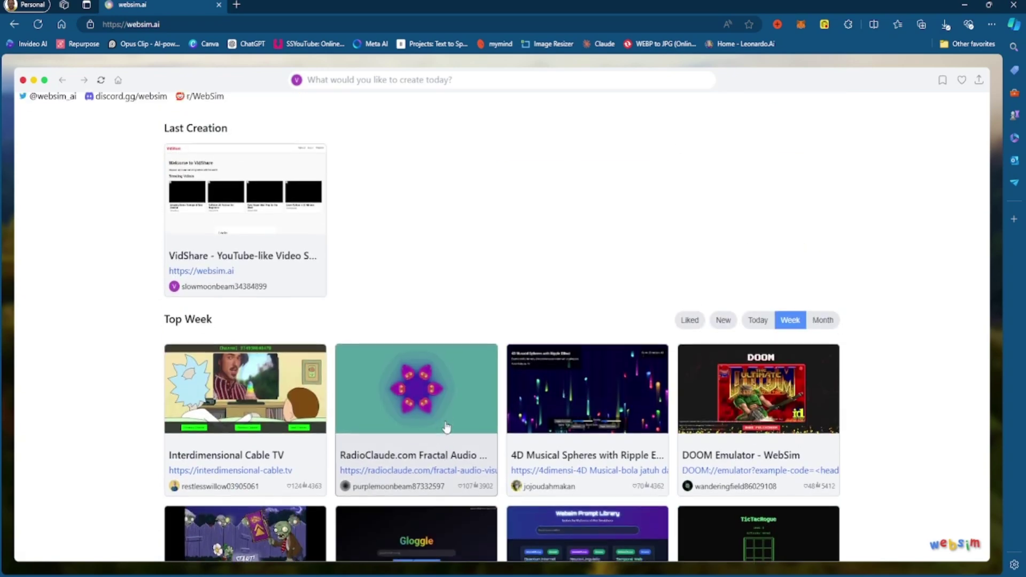
click(444, 80)
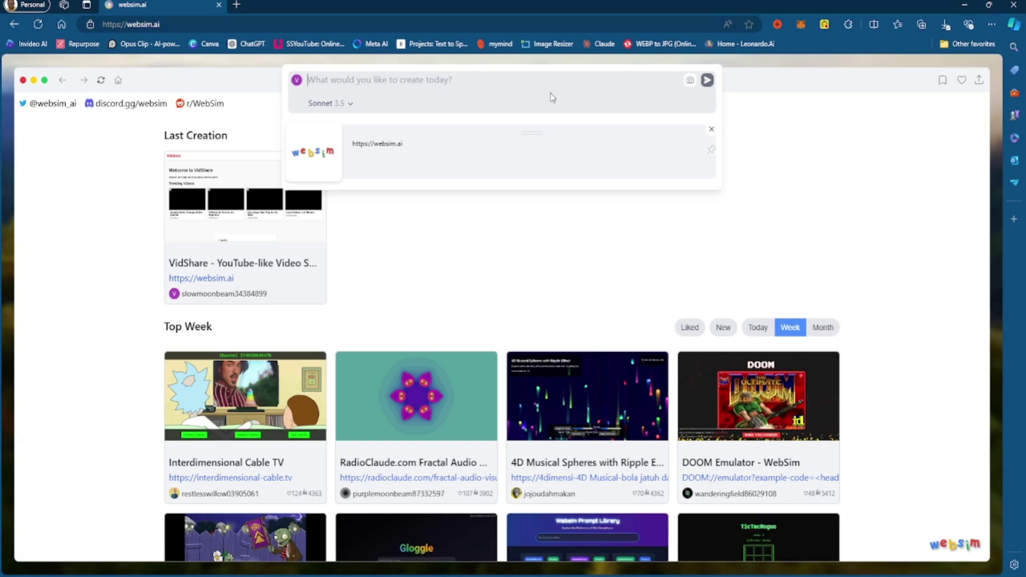
Submit the prompt 'create me a video sharing website just like youtube' after fixing its typos.
text(creat)
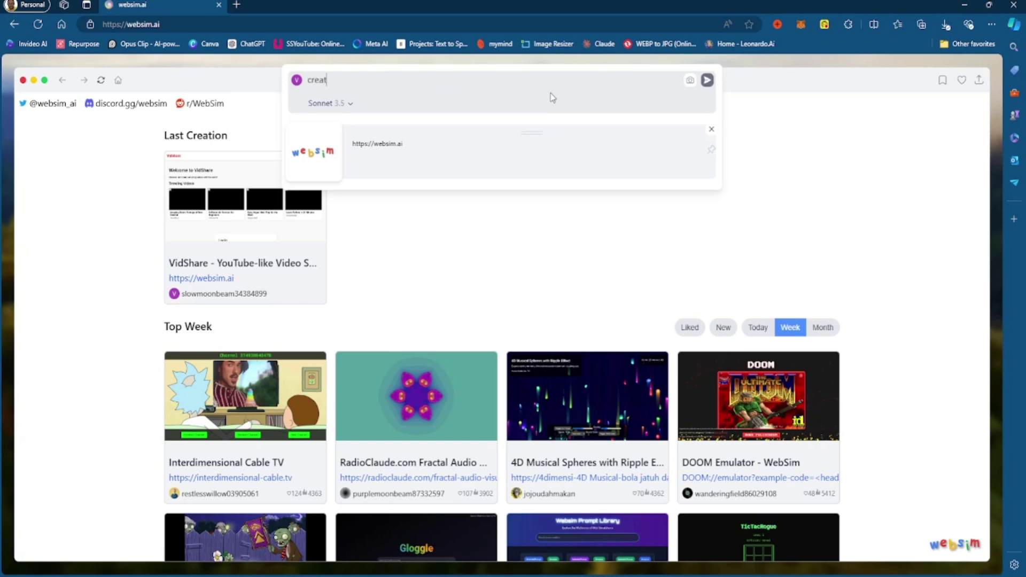
text(e me a video sharting w)
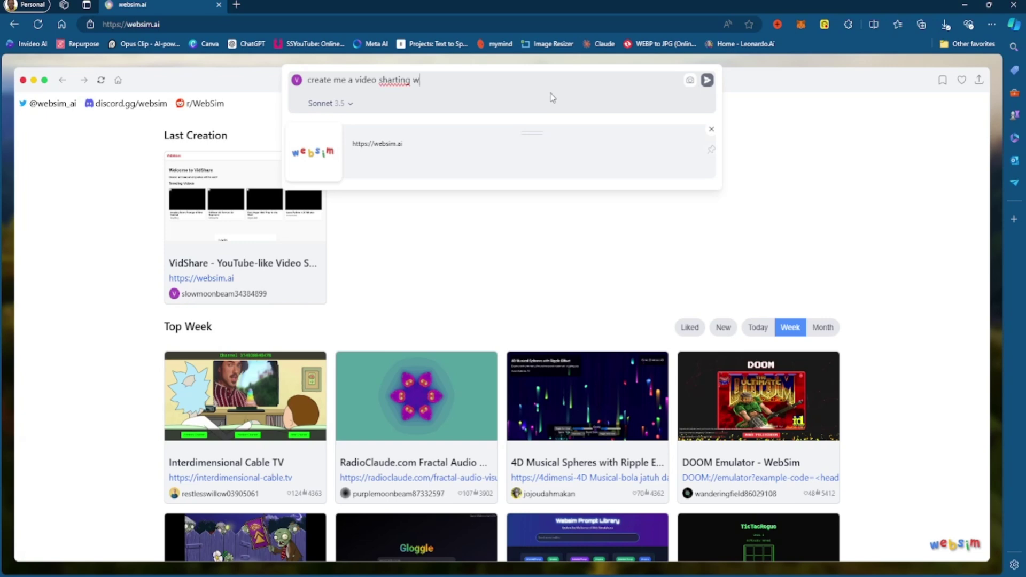
text(ebsite just like youtubew)
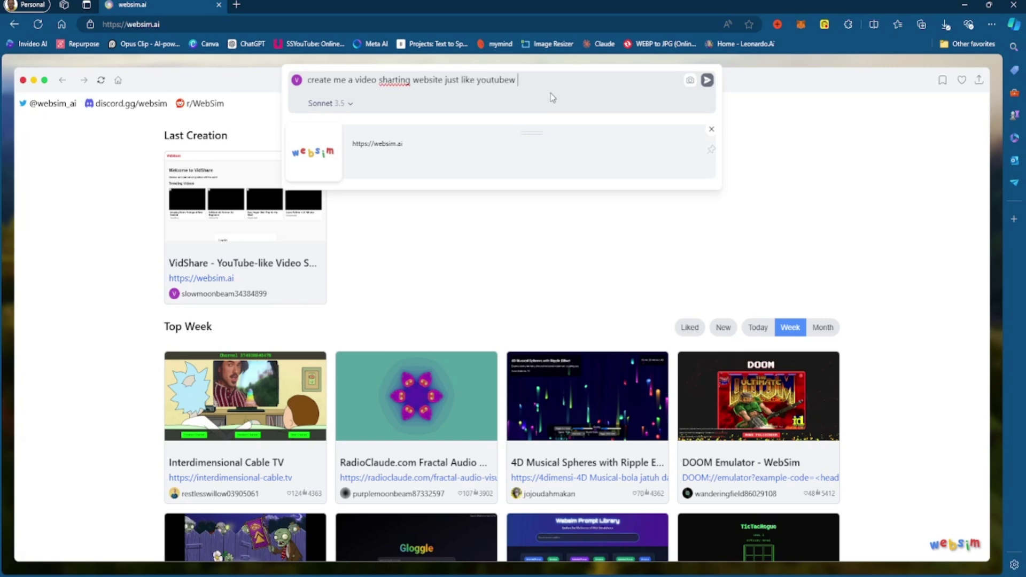
key(BackSpace)
click(405, 79)
key(Delete)
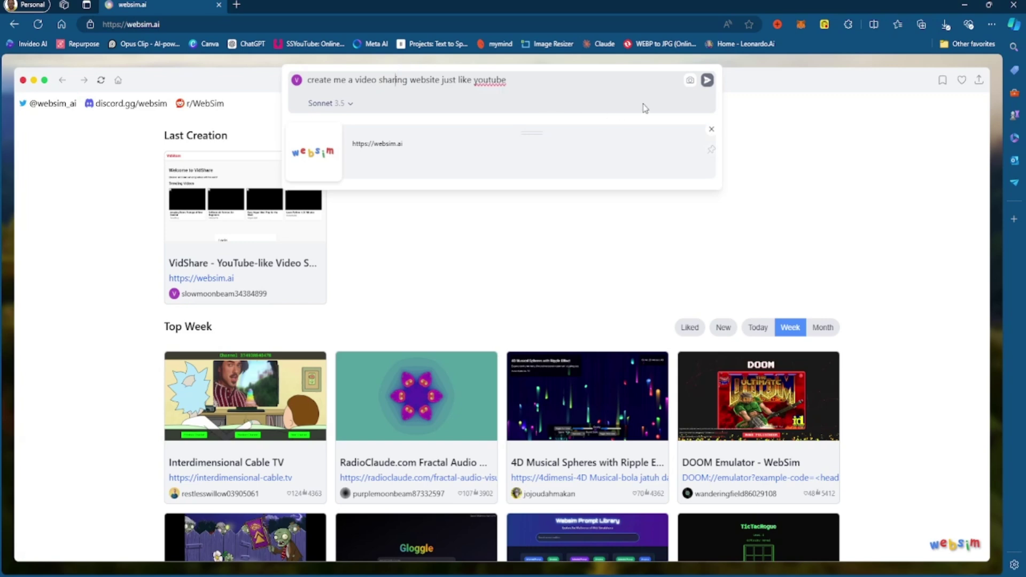
click(708, 81)
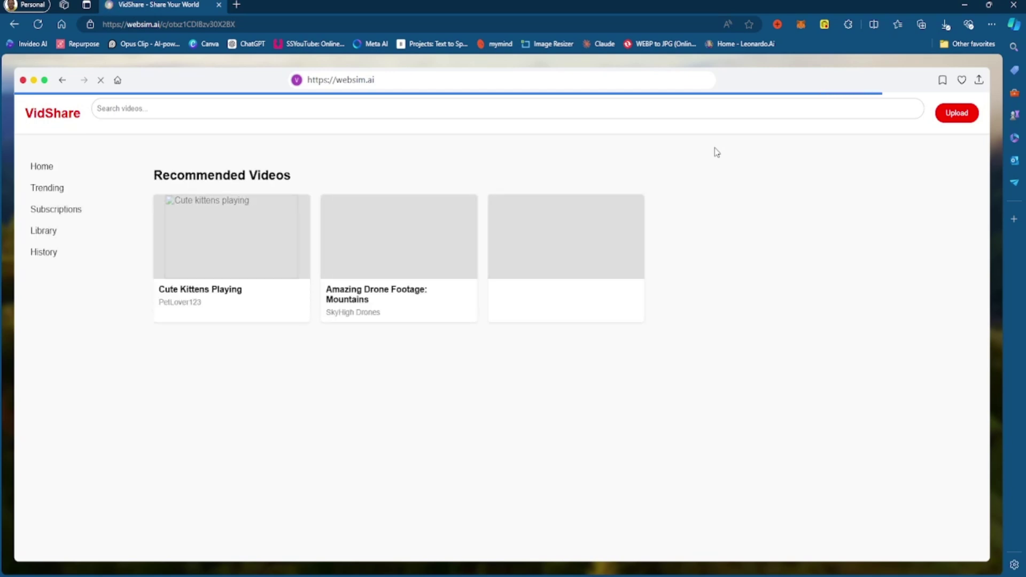
Let VidShare finish loading its six recommended video cards, then place the cursor in 'Search videos...'.
mouse_move(64, 206)
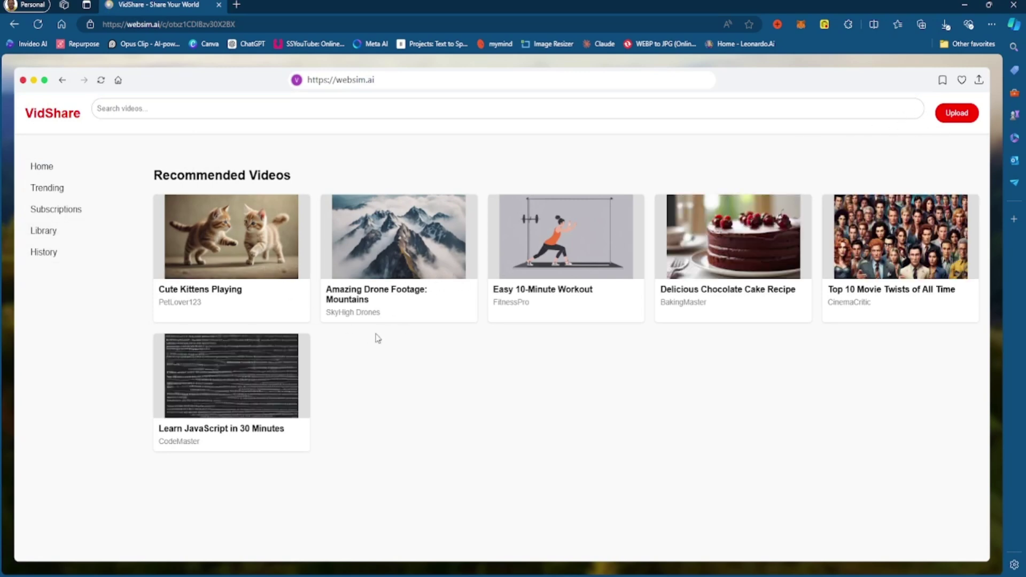
click(164, 111)
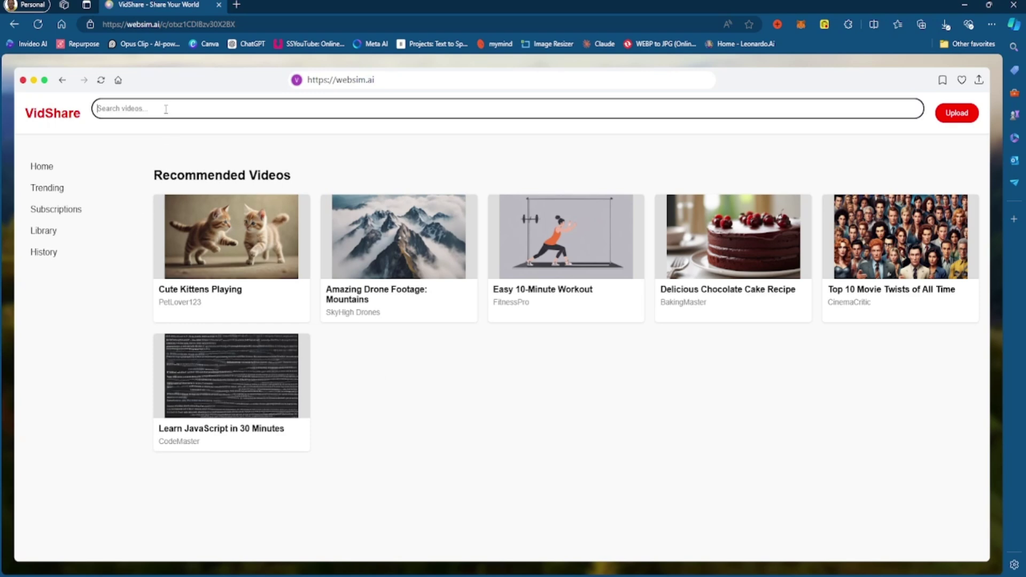
click(451, 152)
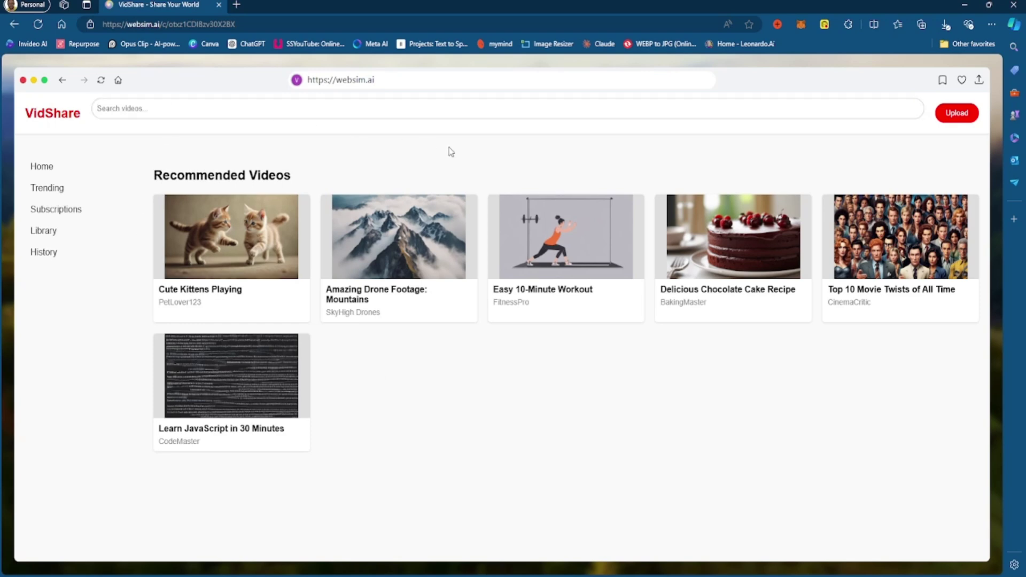
click(488, 103)
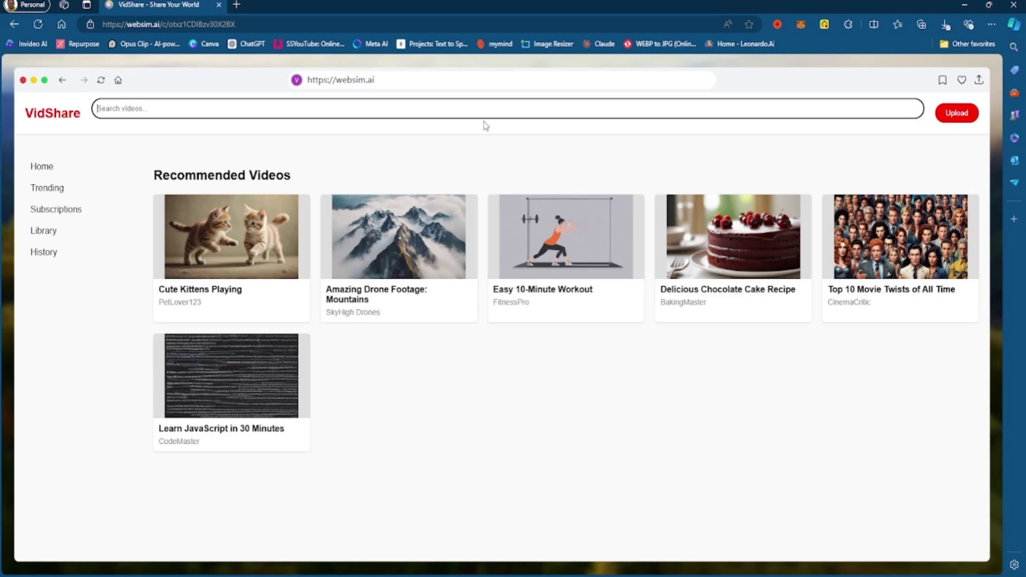
Enter 'test' as the VidShare search query.
text(test)
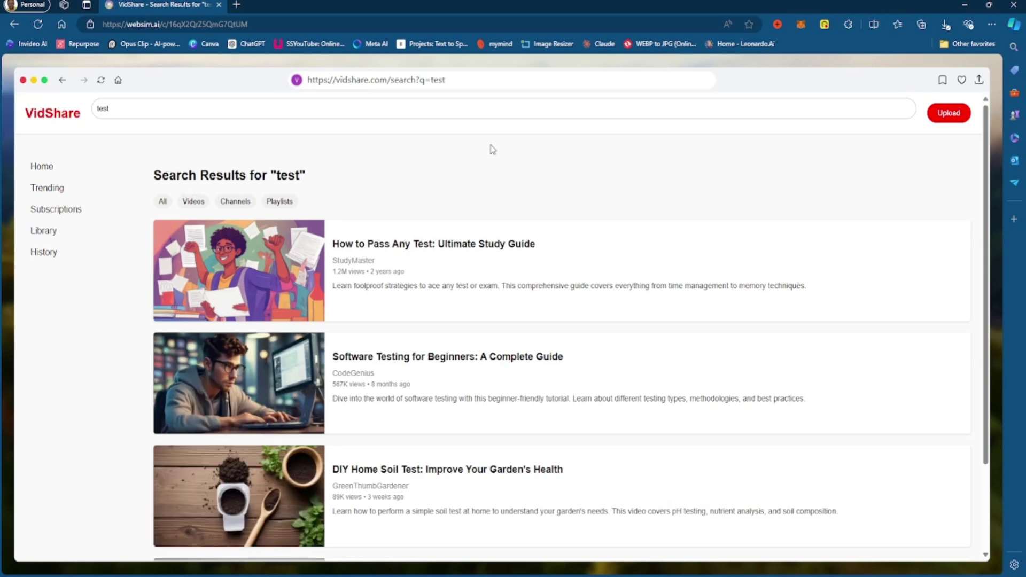
click(979, 81)
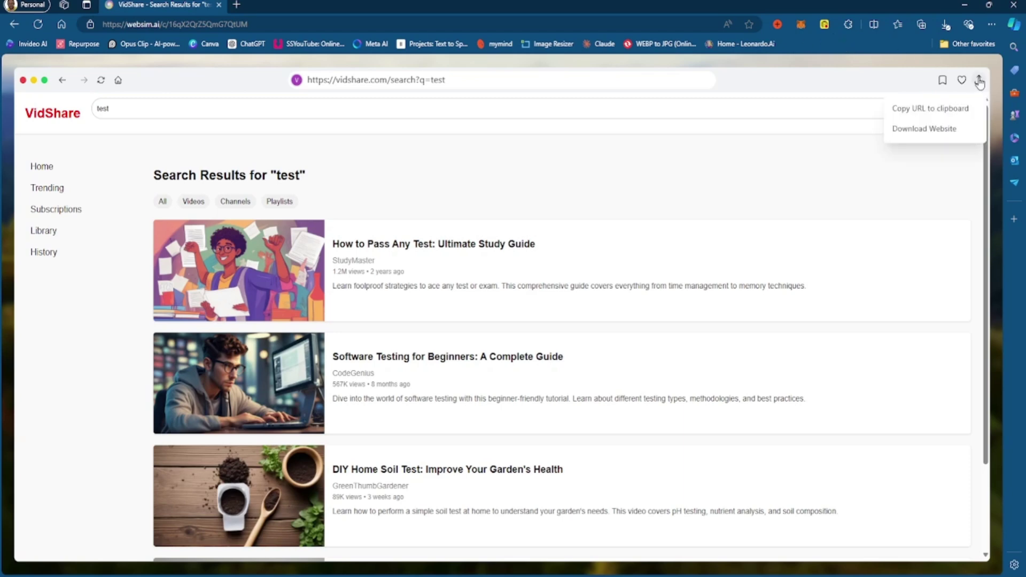
click(680, 165)
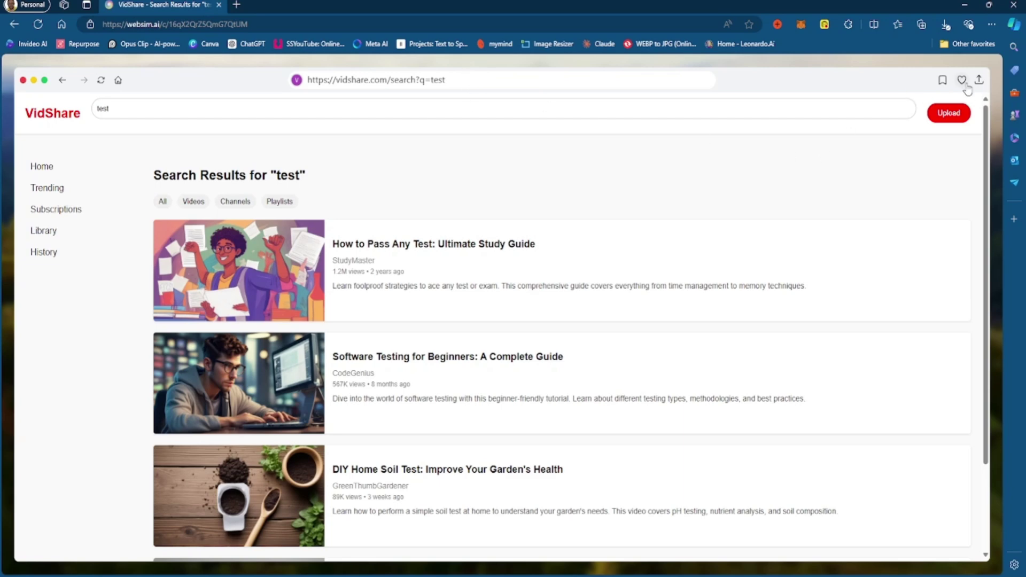
click(979, 80)
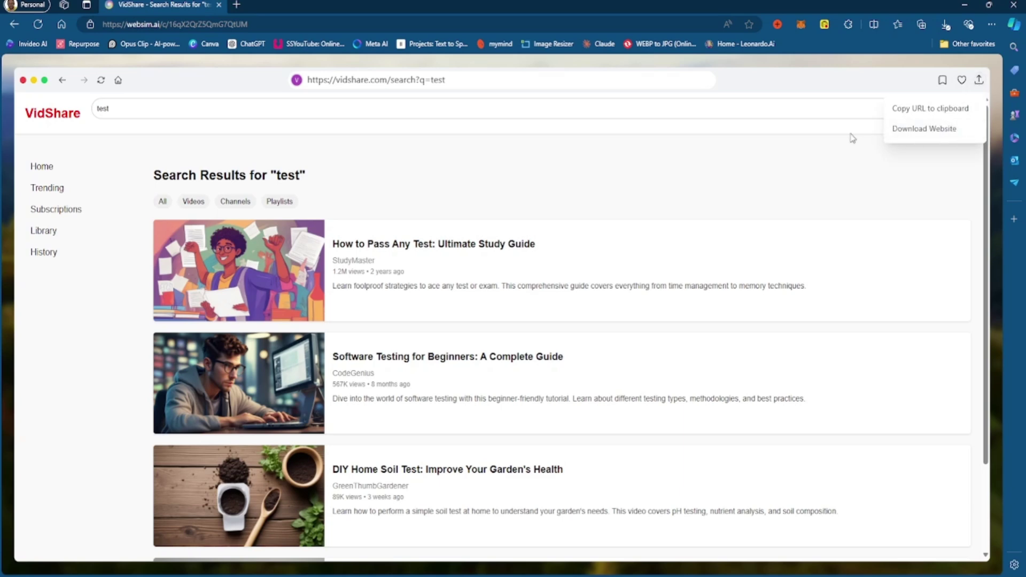
click(826, 137)
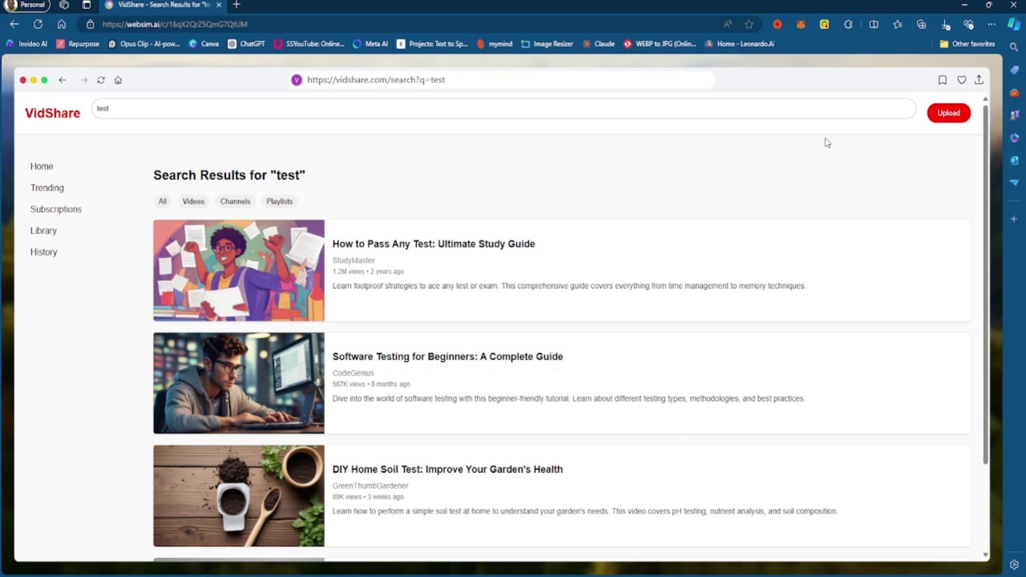
scroll(842, 195, down, 2)
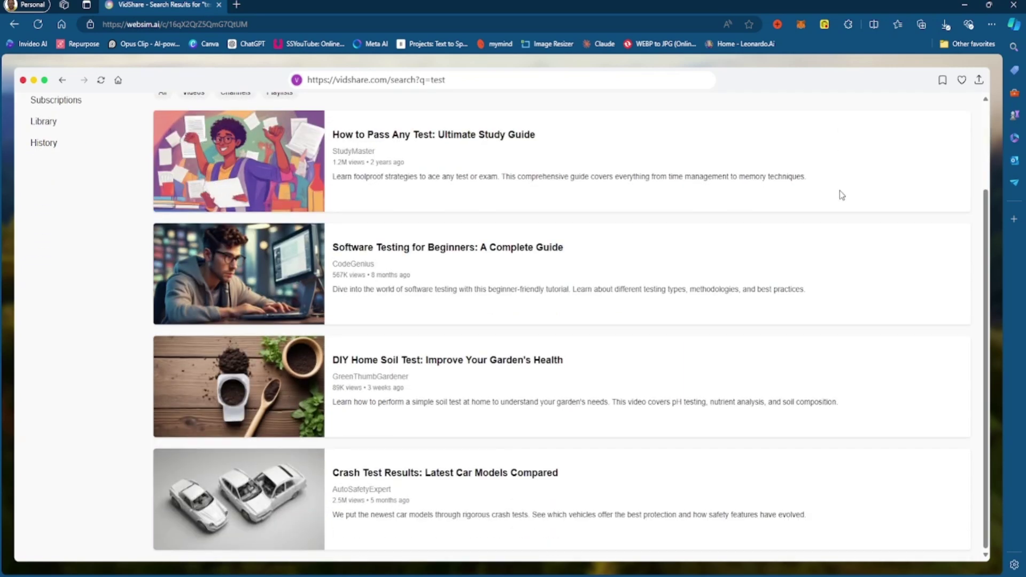
scroll(782, 241, up, 2)
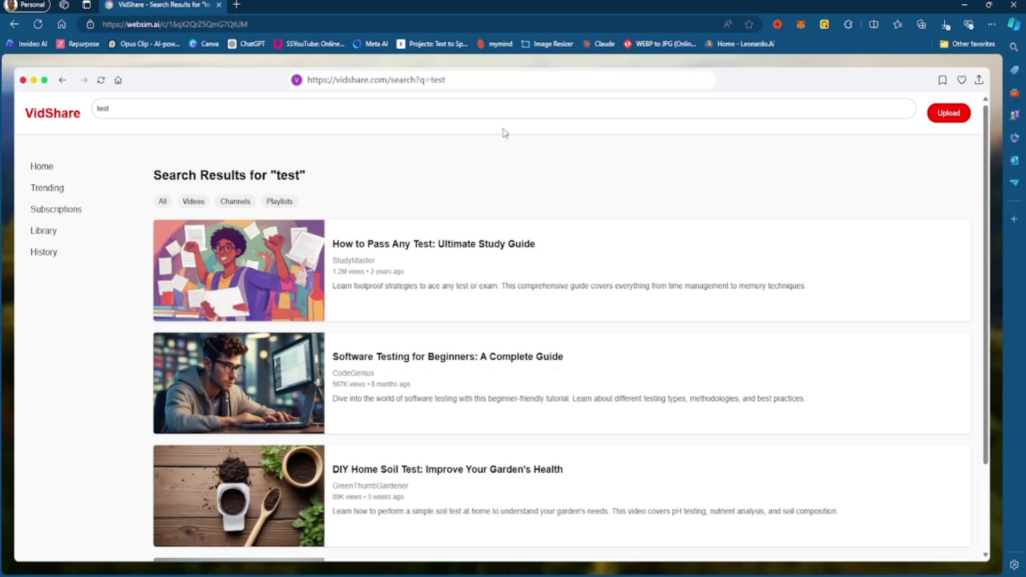
Replace the old search text with 'super mario gameplay' and run the search.
click(222, 108)
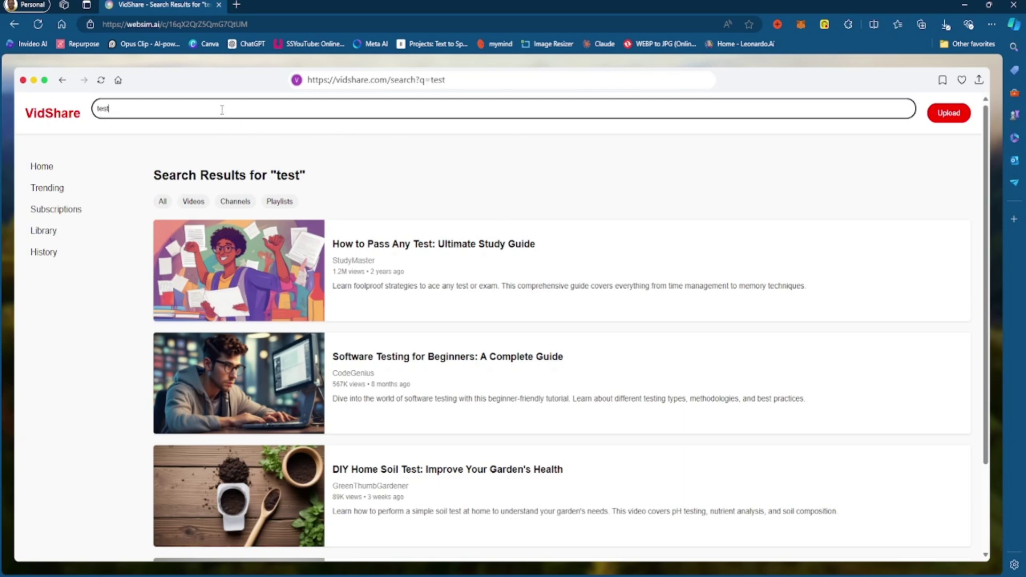
key(BackSpace)
key(BackSpace)
key(BackSpace)
text(tes)
key(BackSpace)
key(BackSpace)
key(BackSpace)
text(super mario gameplay)
key(Return)
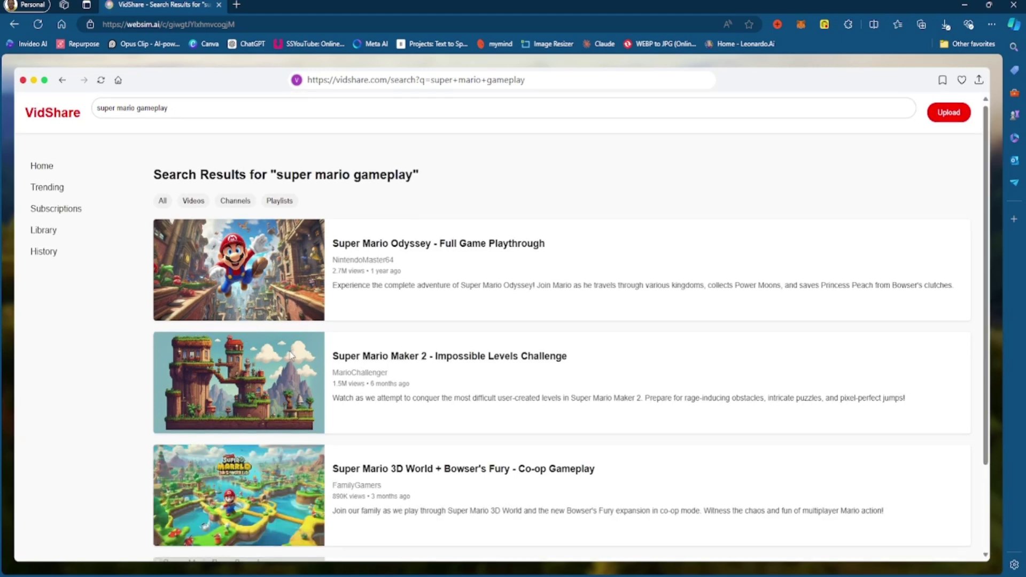
scroll(291, 368, down, 2)
scroll(290, 365, up, 2)
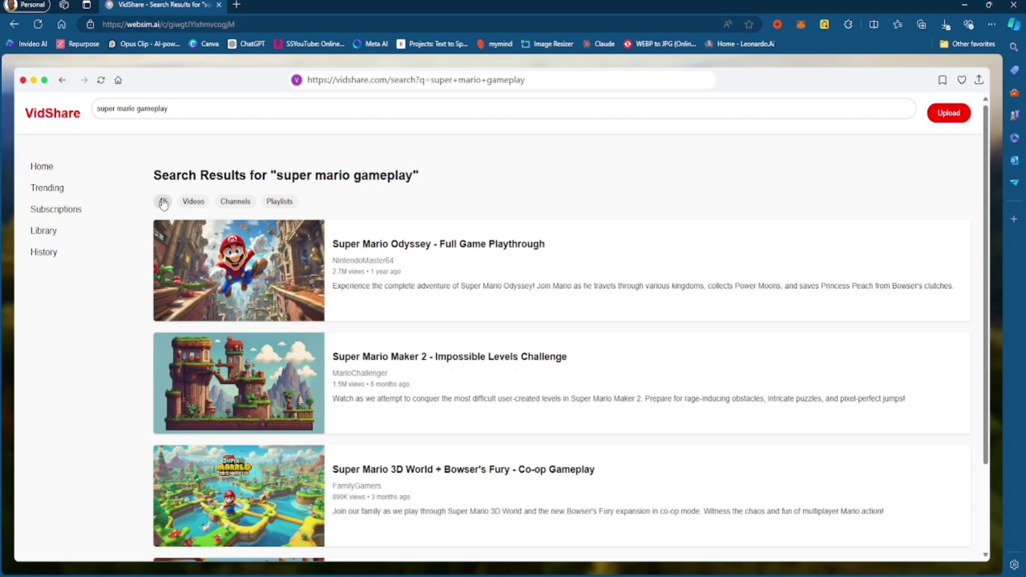
click(194, 204)
Open the Trending page from the VidShare sidebar.
click(54, 195)
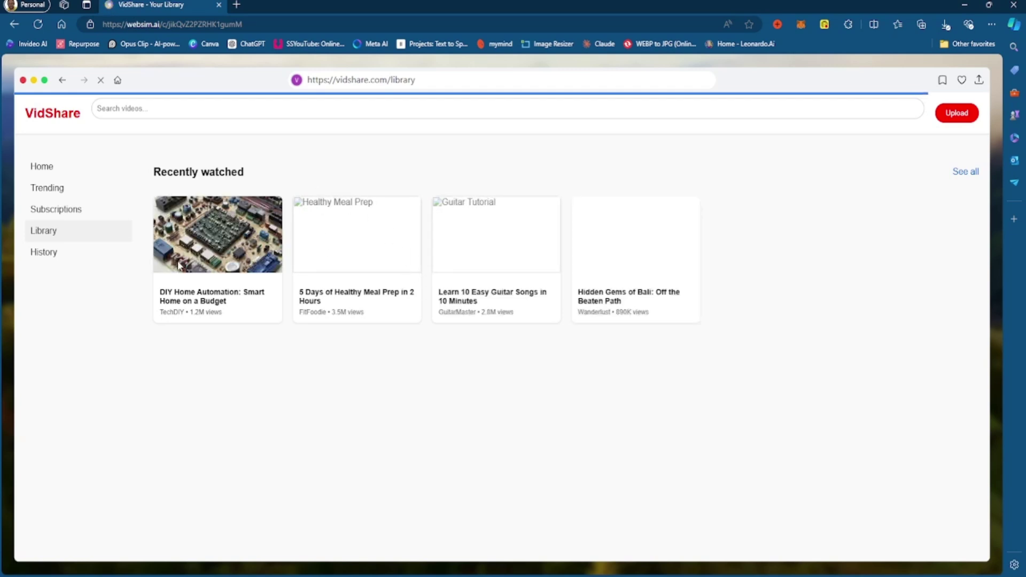
Search VidShare for 'what is the multiverse'.
click(179, 109)
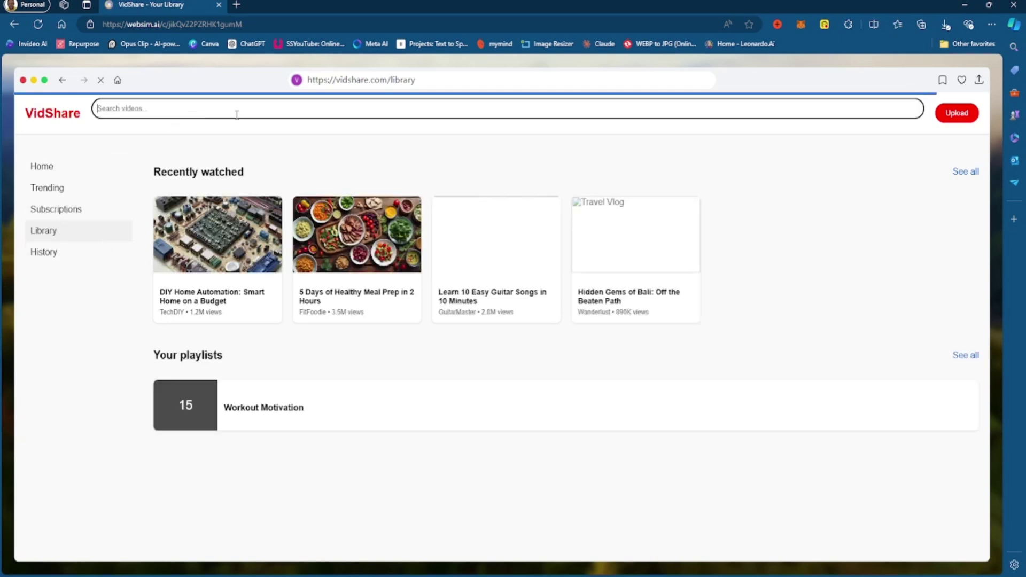
text(what is the multiverse)
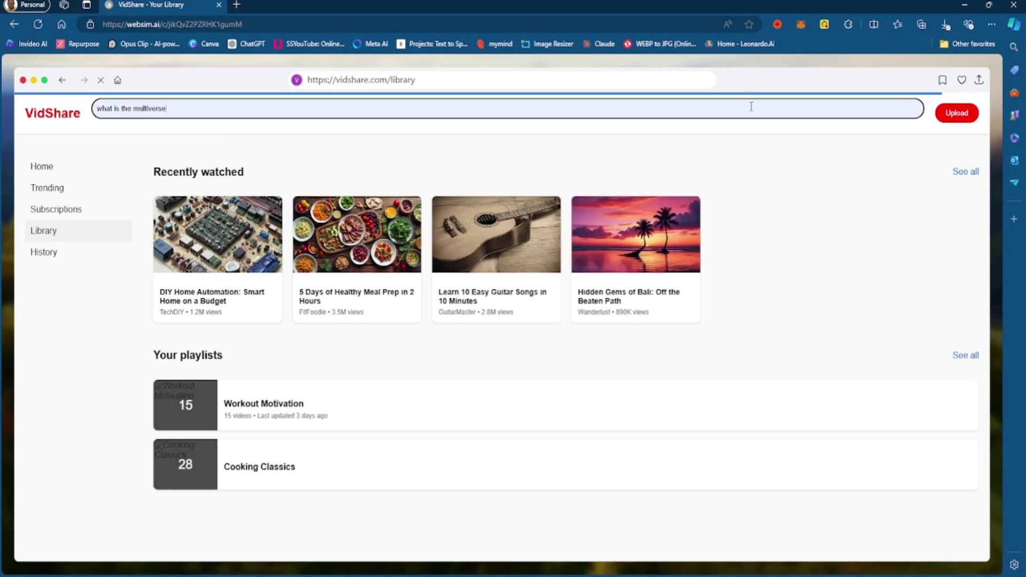
click(879, 114)
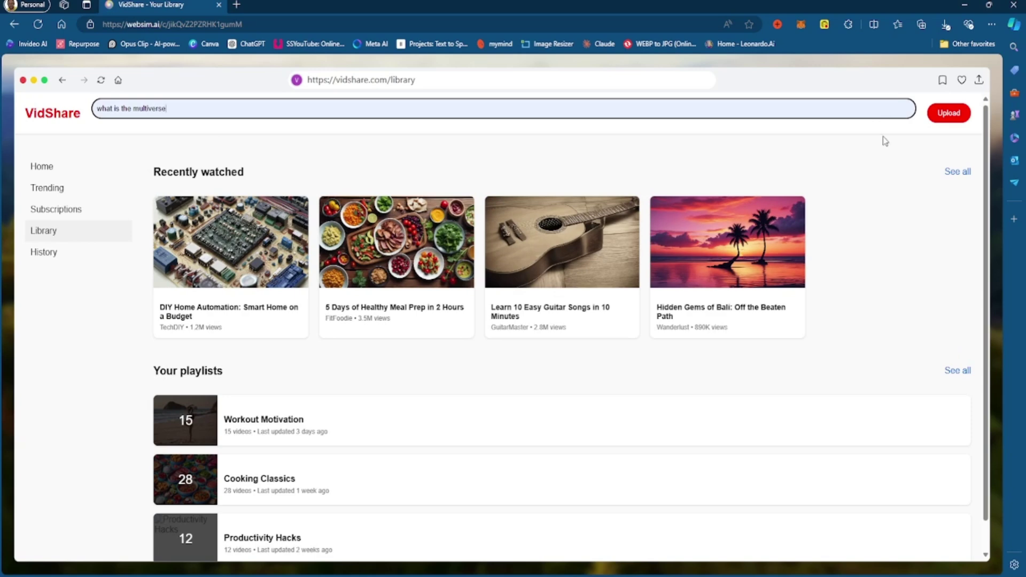
scroll(885, 142, down, 1)
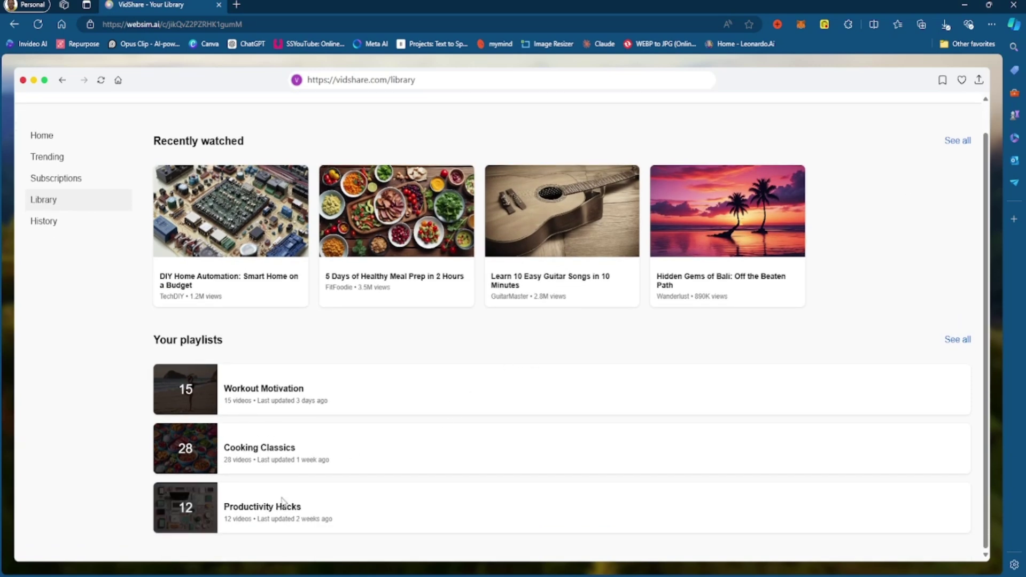
scroll(499, 243, up, 1)
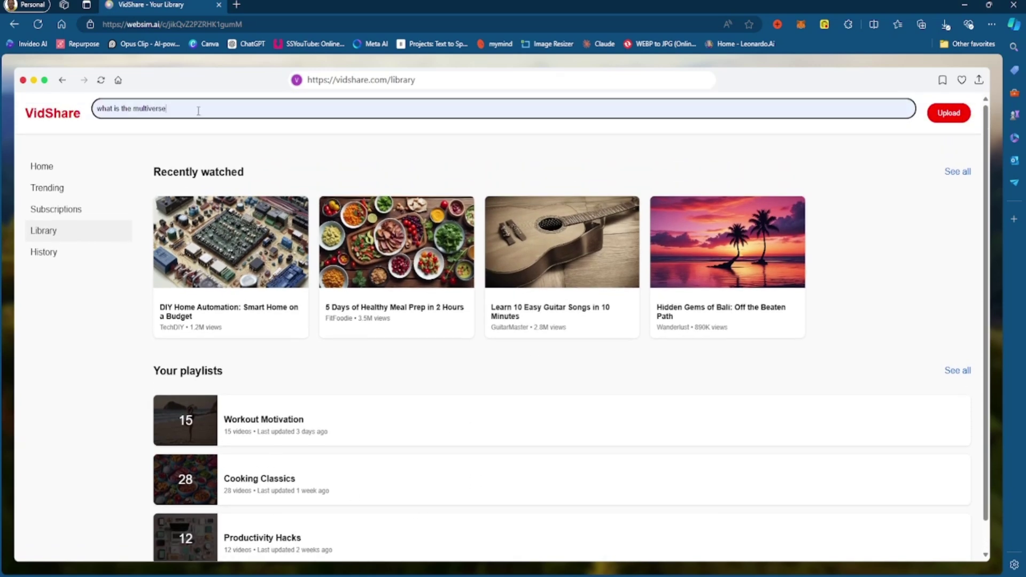
key(Return)
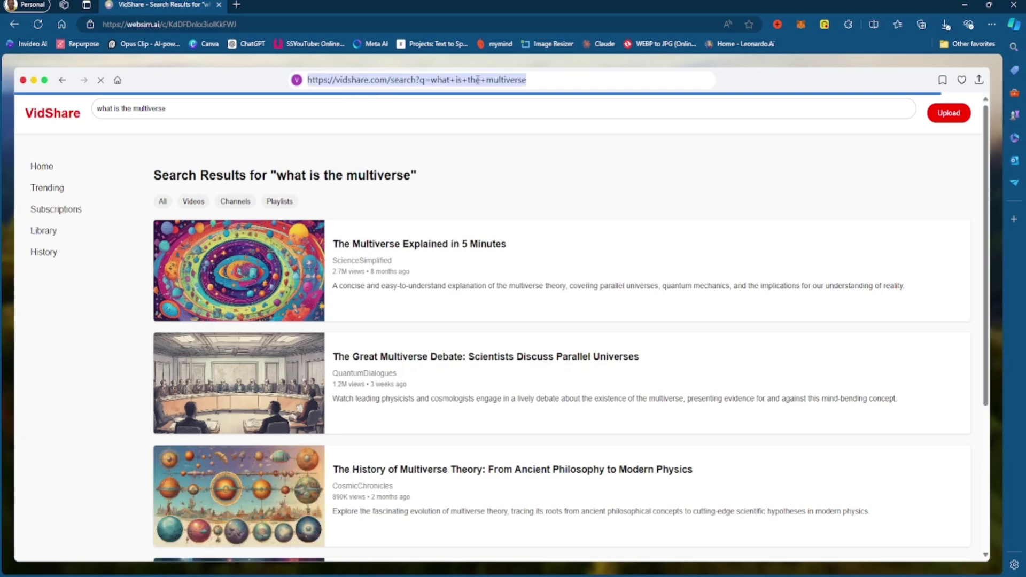
Replace the search path in the site address with 'playlists' and load that page.
click(534, 79)
drag(535, 79, 390, 80)
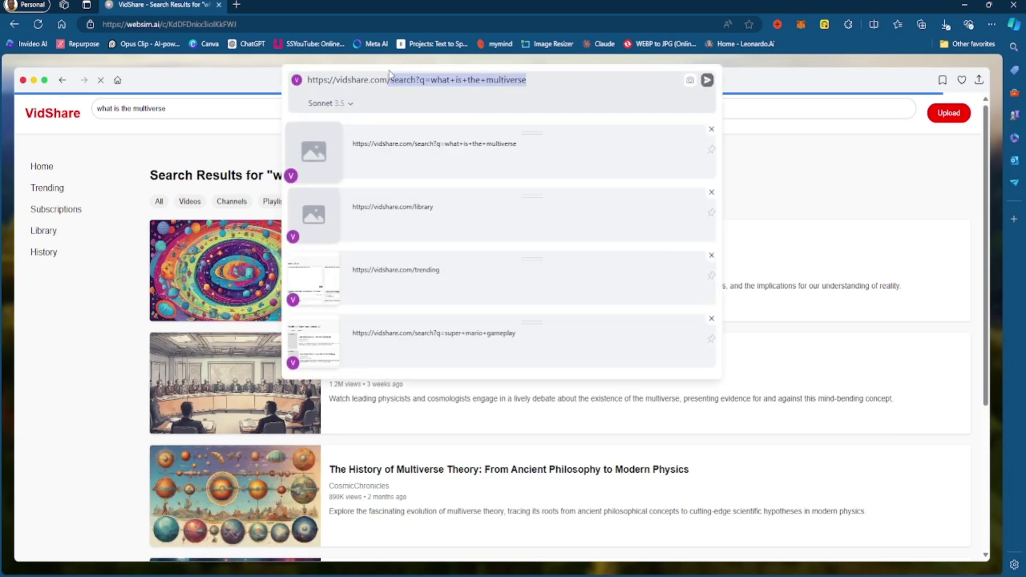
click(428, 76)
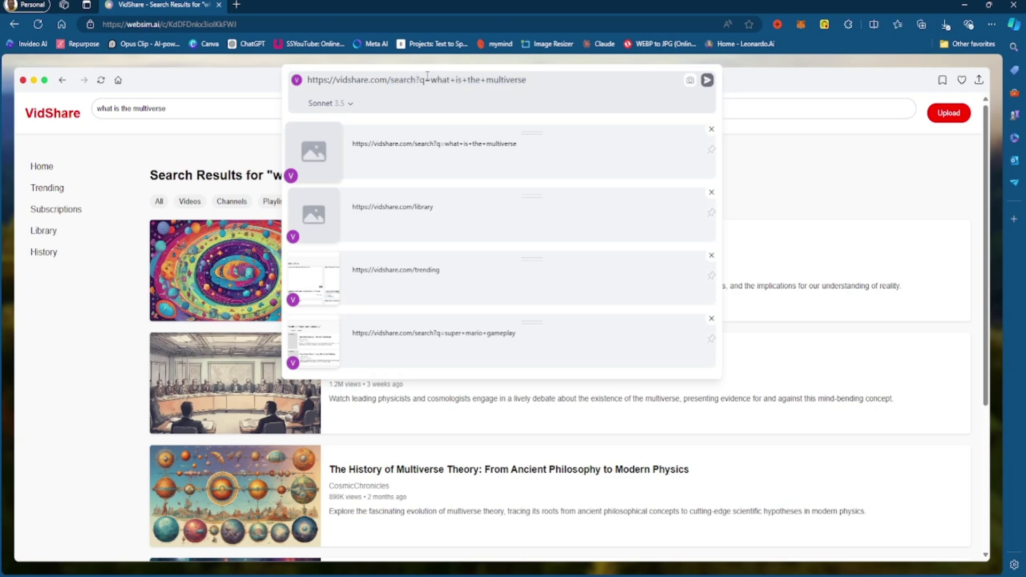
triple_click(433, 79)
click(476, 78)
drag(528, 79, 391, 79)
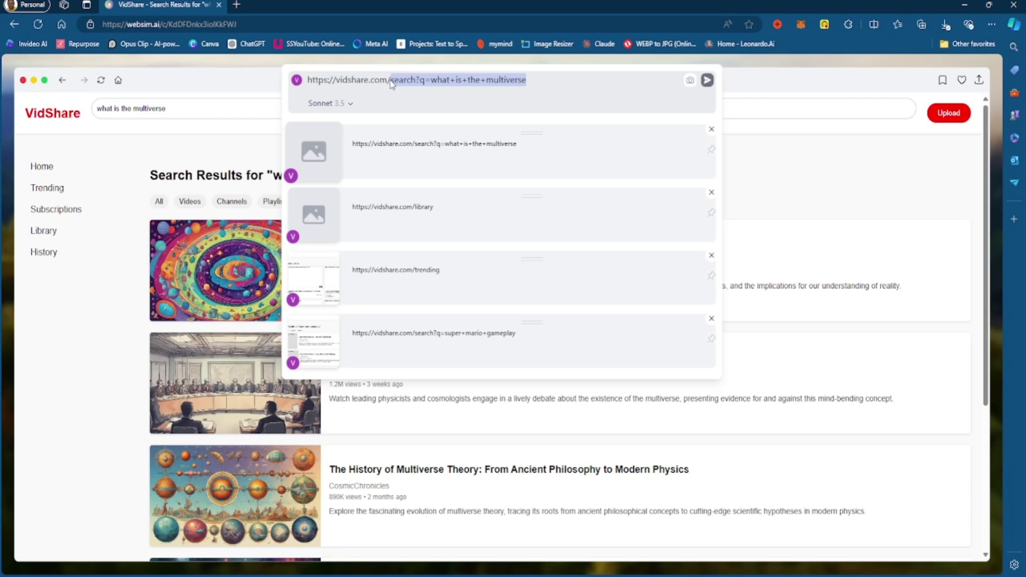
key(BackSpace)
text(pla)
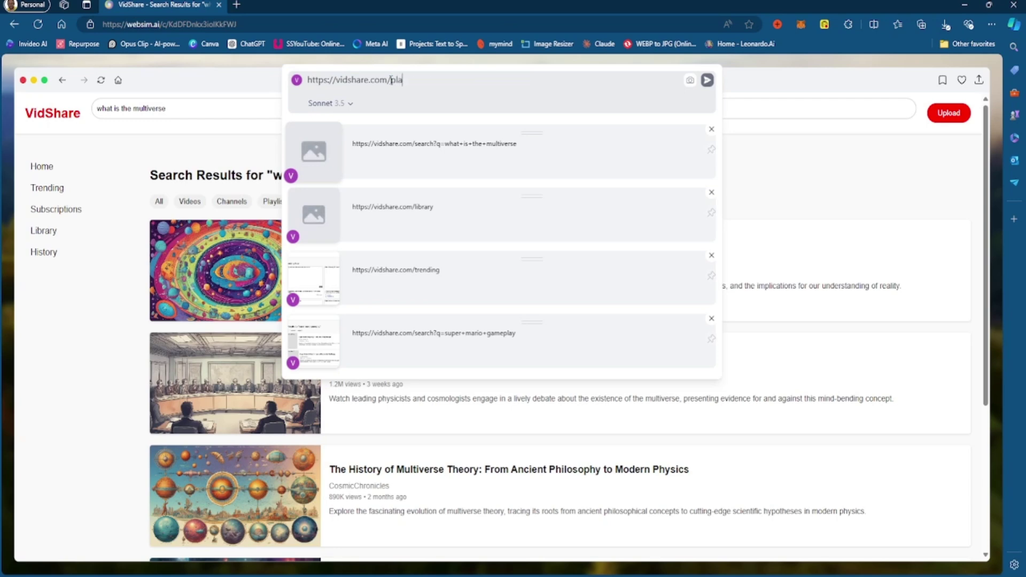
text(ylists)
key(Return)
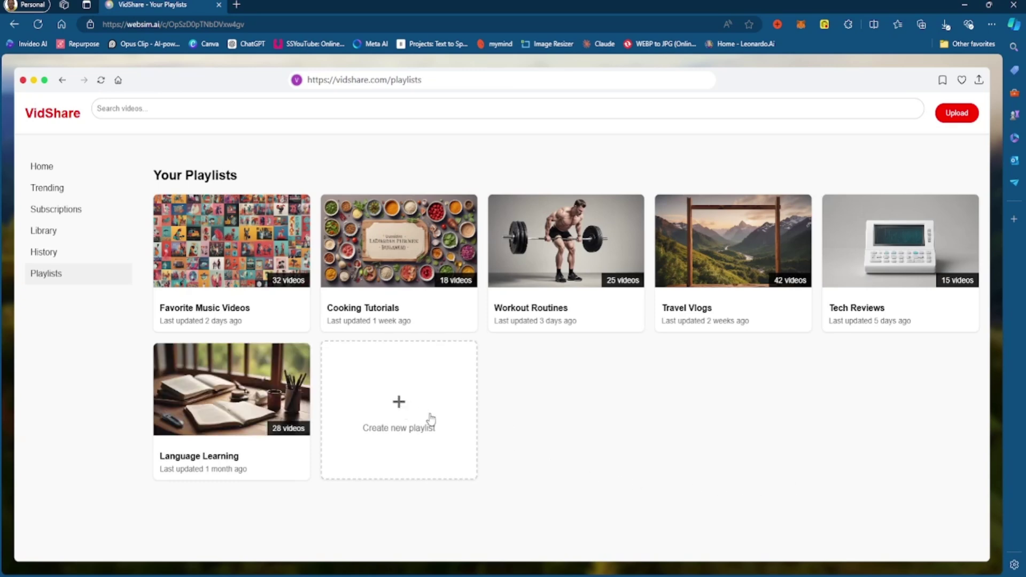
Append '/create-new-playlist' to the VidShare address, fixing the misspelled ending.
click(436, 82)
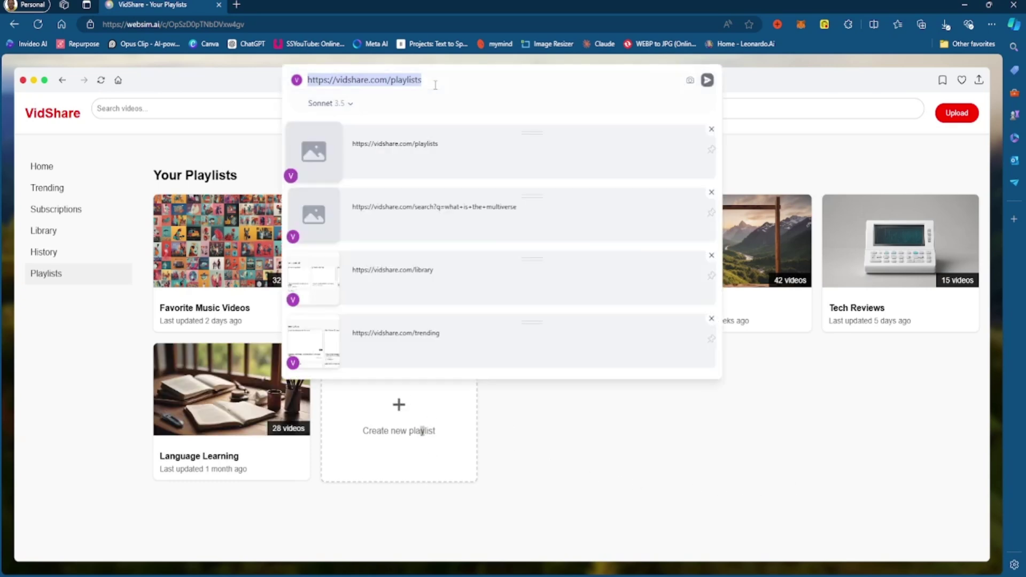
click(435, 84)
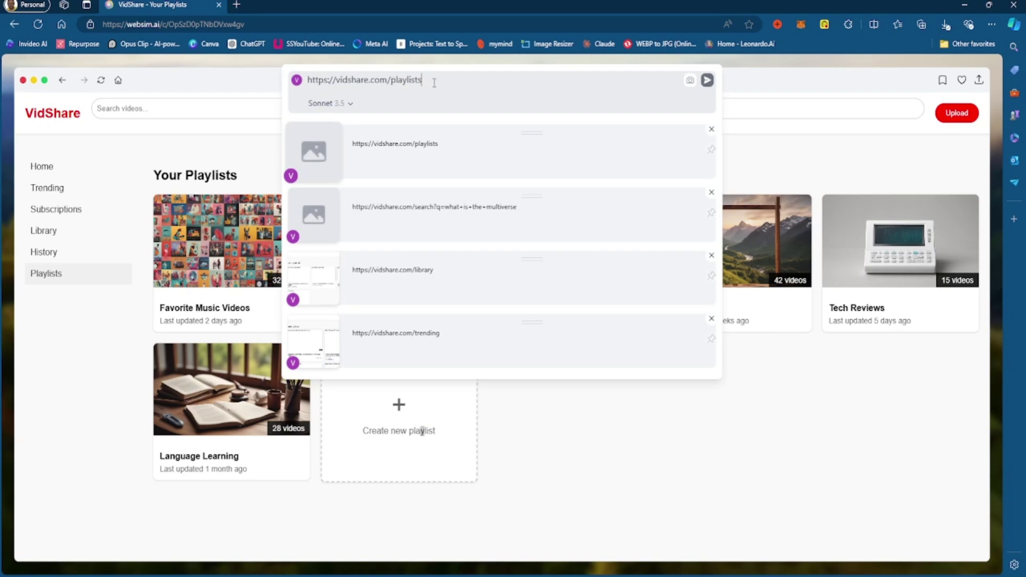
text(/create-new-playlist)
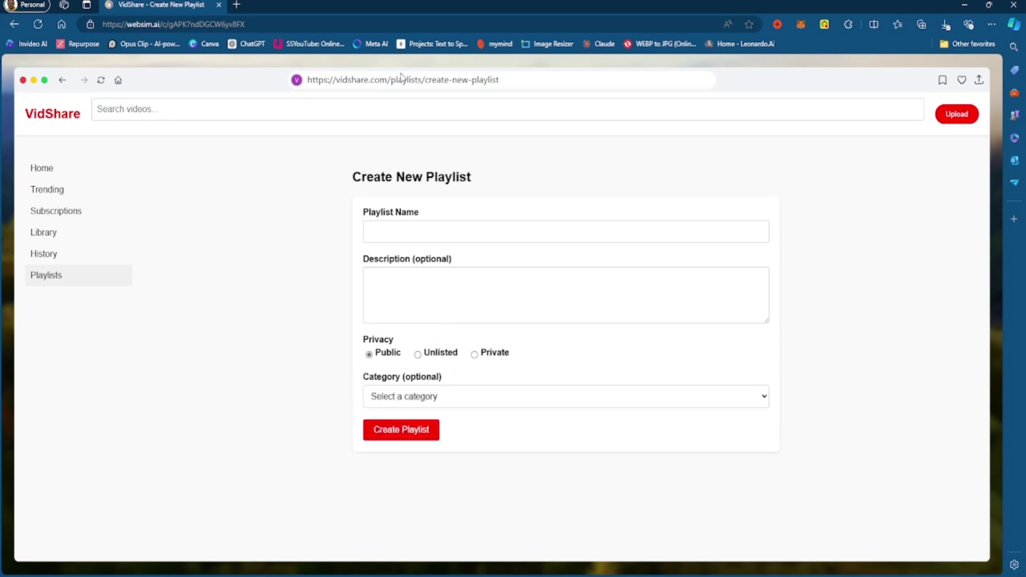
Change the VidShare address path from the playlist page to 'login', correcting a typo.
click(401, 79)
drag(392, 79, 499, 81)
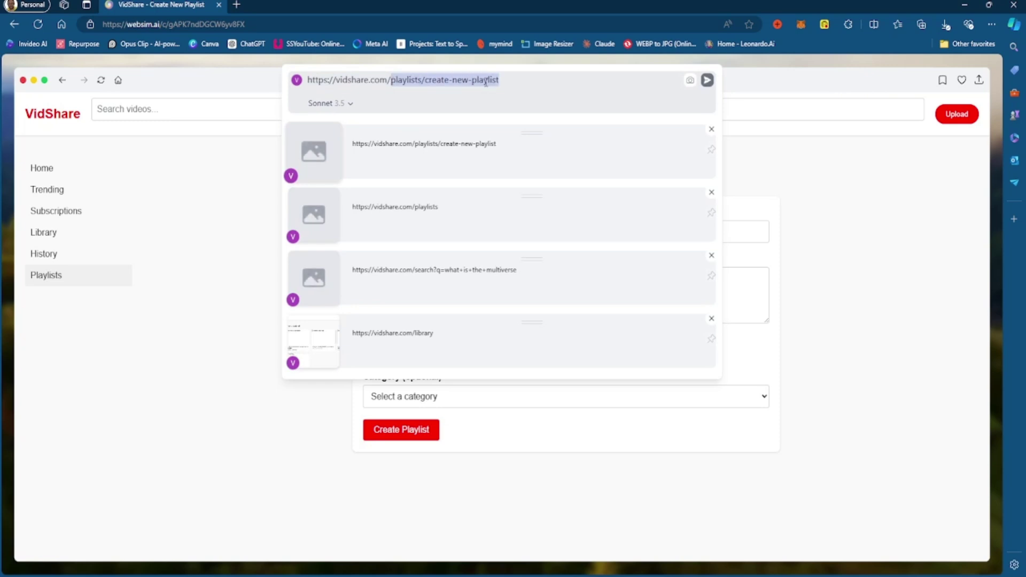
text(l)
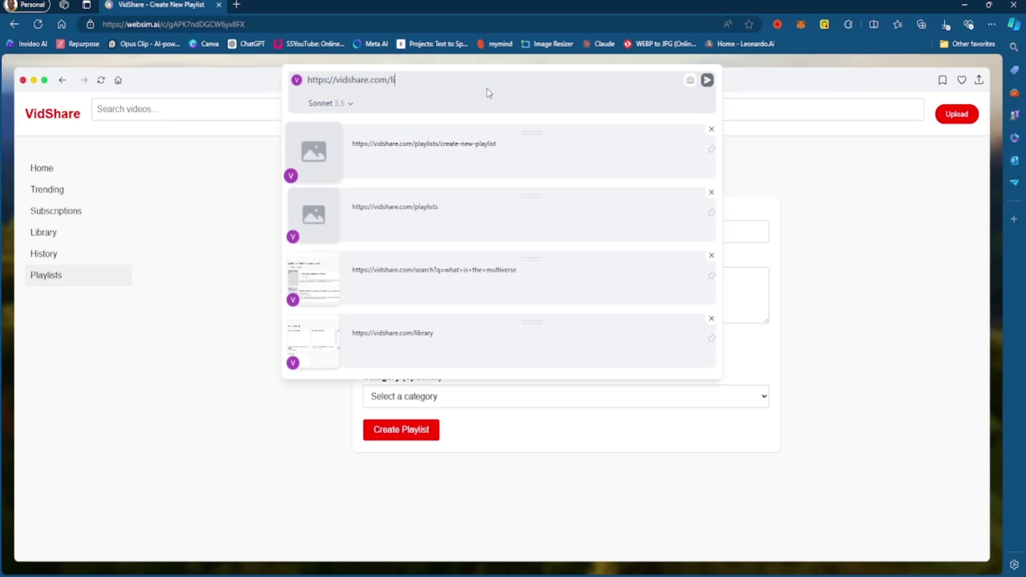
text(igin)
key(BackSpace)
key(BackSpace)
key(BackSpace)
key(BackSpace)
text(ogin)
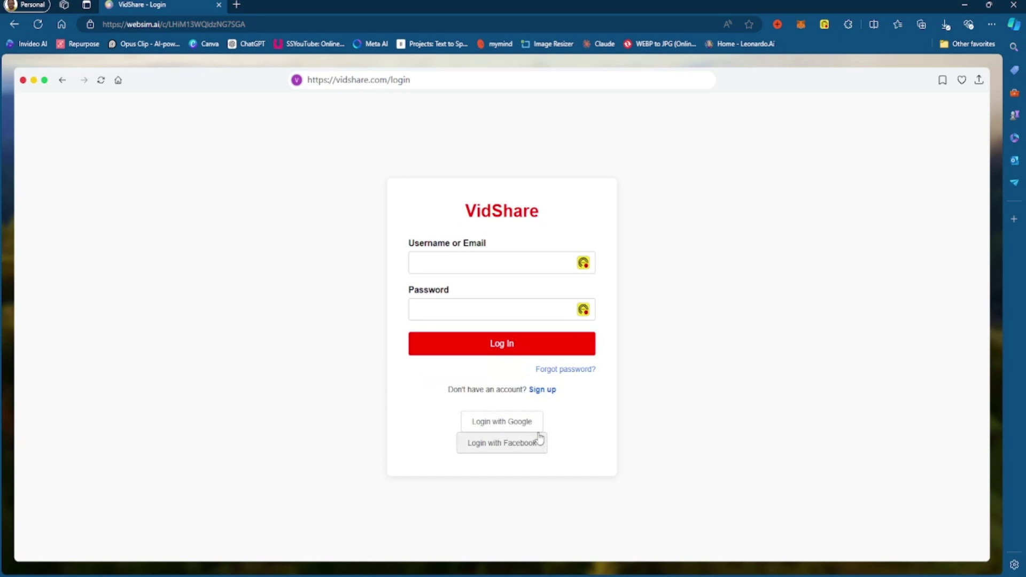
Follow the Sign up link to generate vidshare.com/signup and try its Date of Birth field.
click(551, 389)
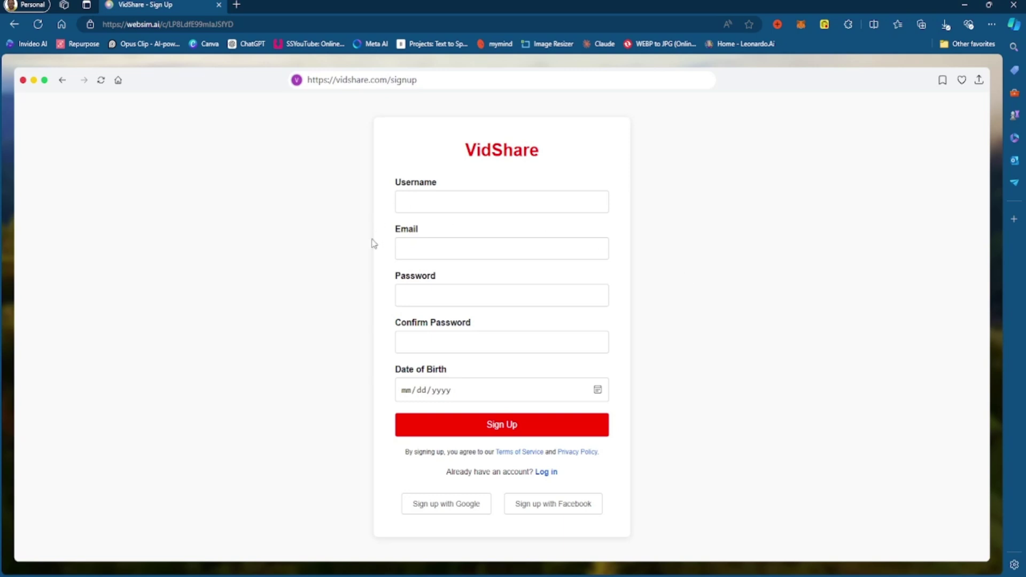
click(607, 391)
Go back to WebSim home and browse this week's top community projects, such as Sonnet AI.
click(119, 81)
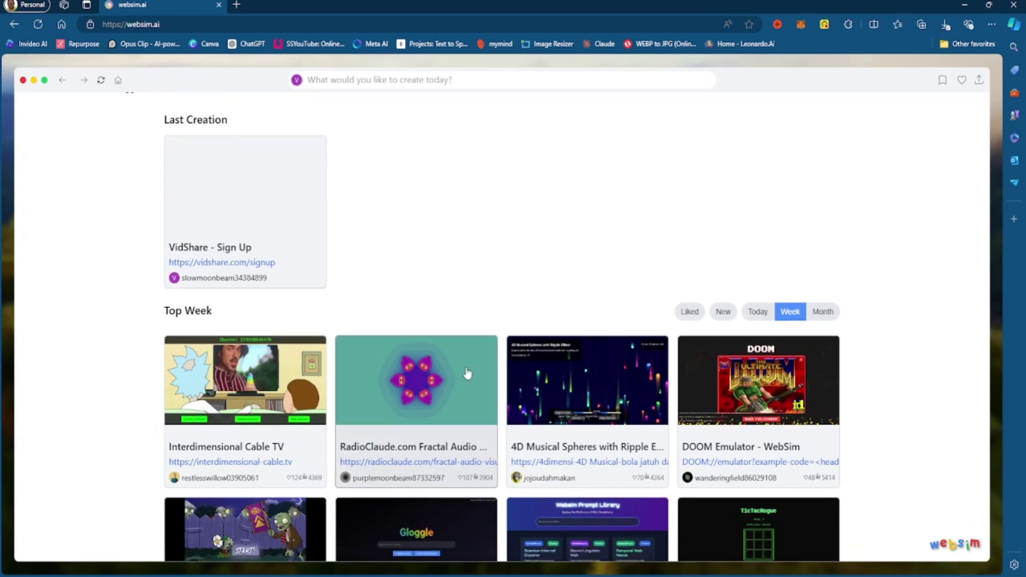
scroll(503, 379, down, 10)
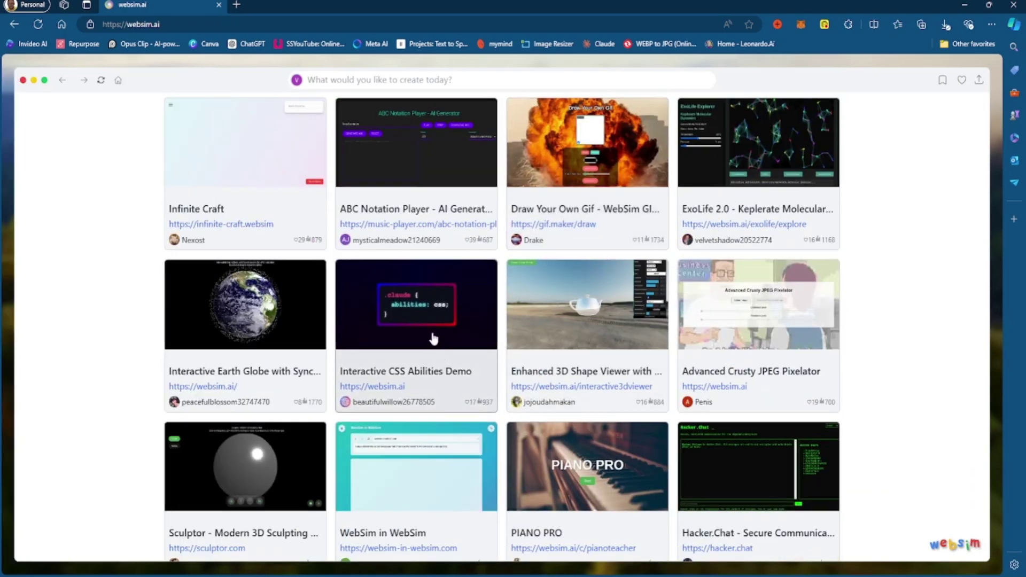
scroll(552, 428, down, 5)
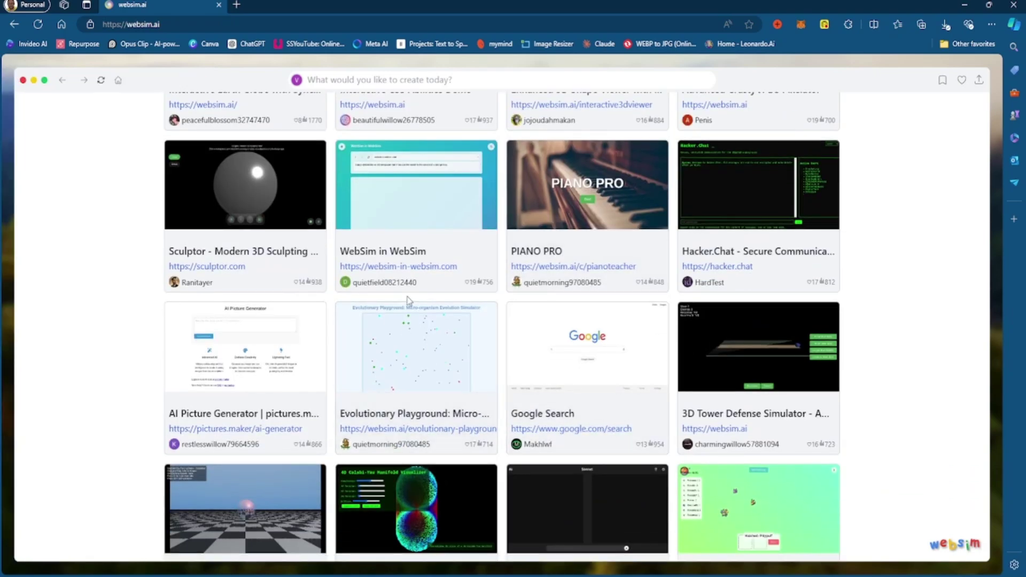
scroll(408, 327, down, 3)
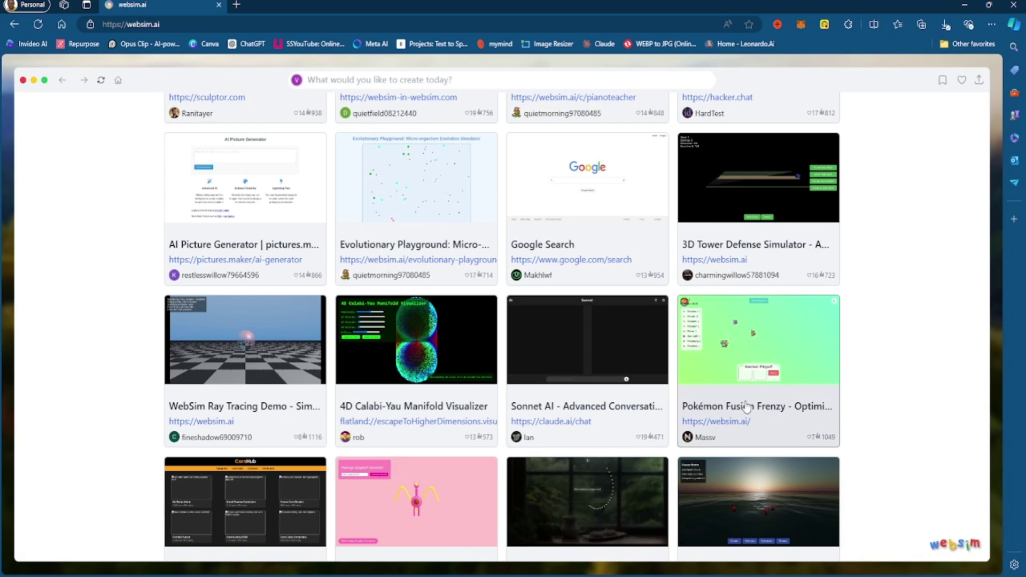
scroll(741, 409, down, 7)
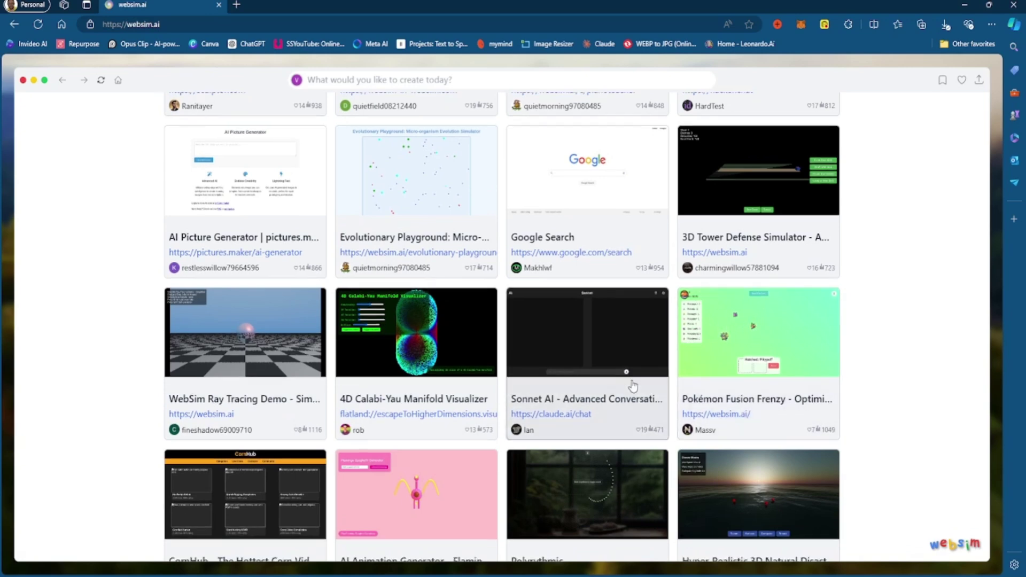
scroll(634, 380, up, 2)
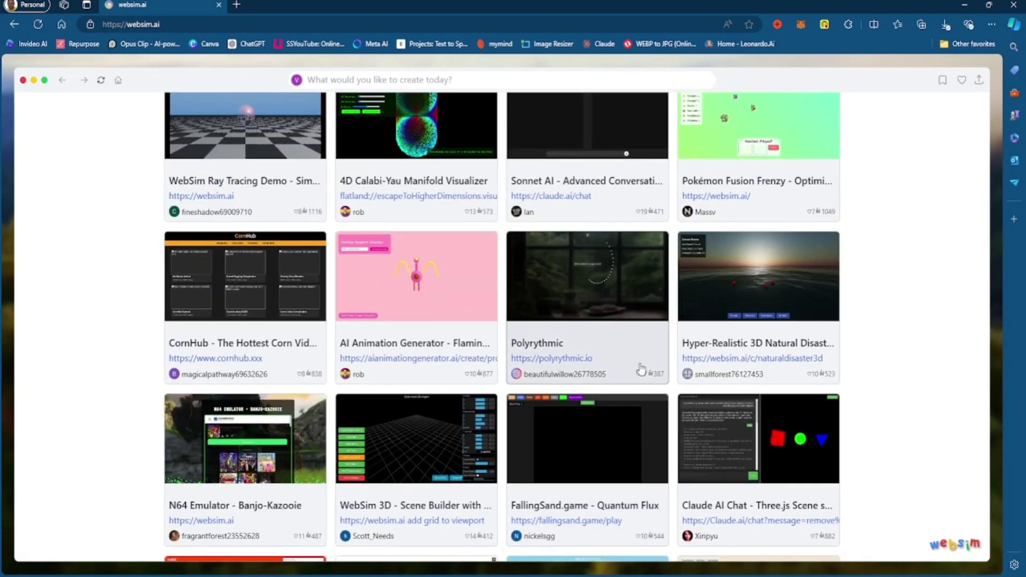
scroll(636, 375, down, 2)
scroll(641, 357, up, 4)
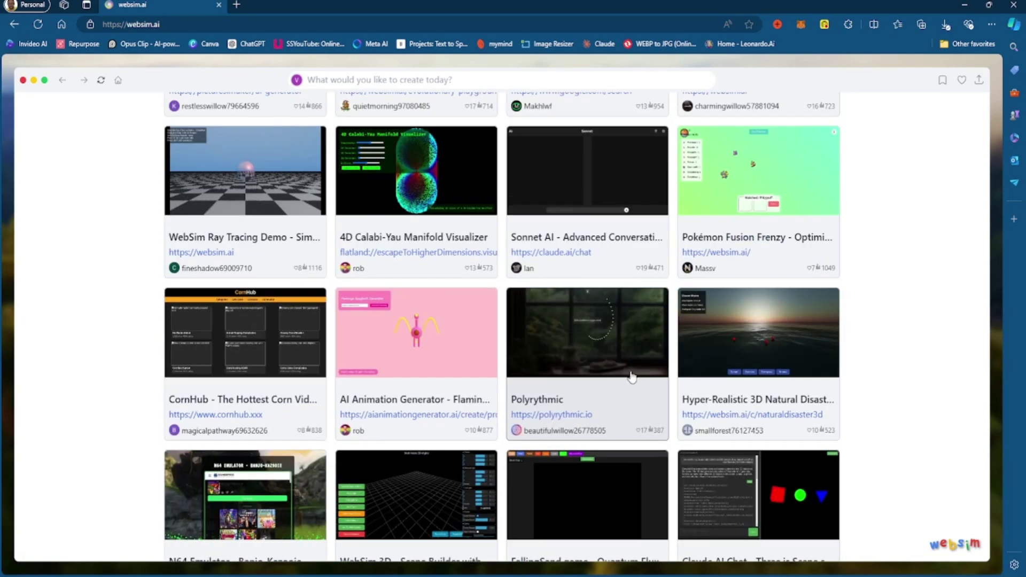